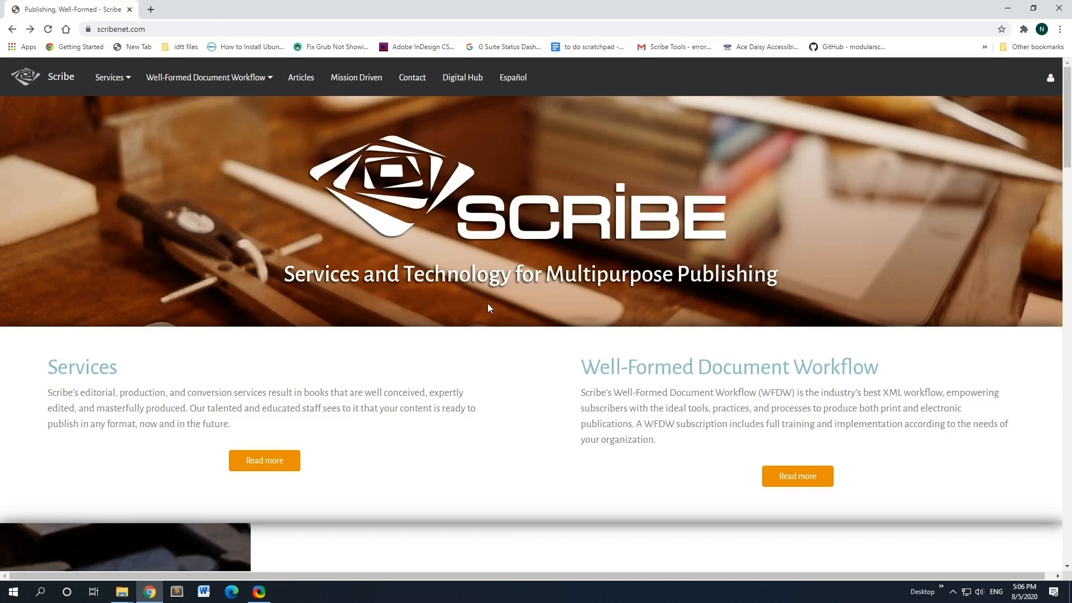
Step: Open the SAI Installation page under Documentation and scroll down to its Install section
mouse_move(245, 82)
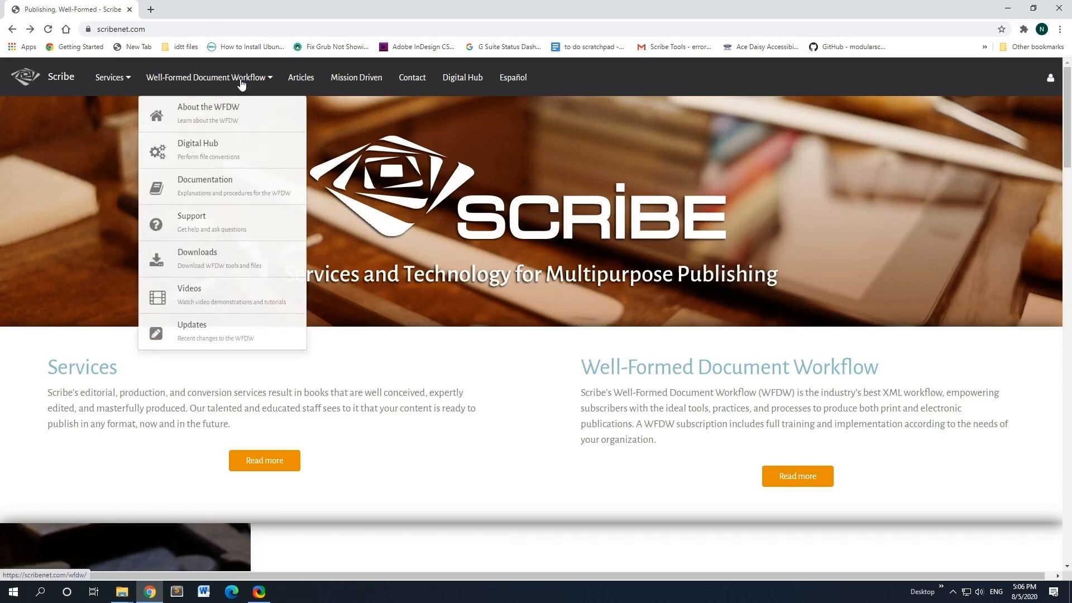
click(207, 199)
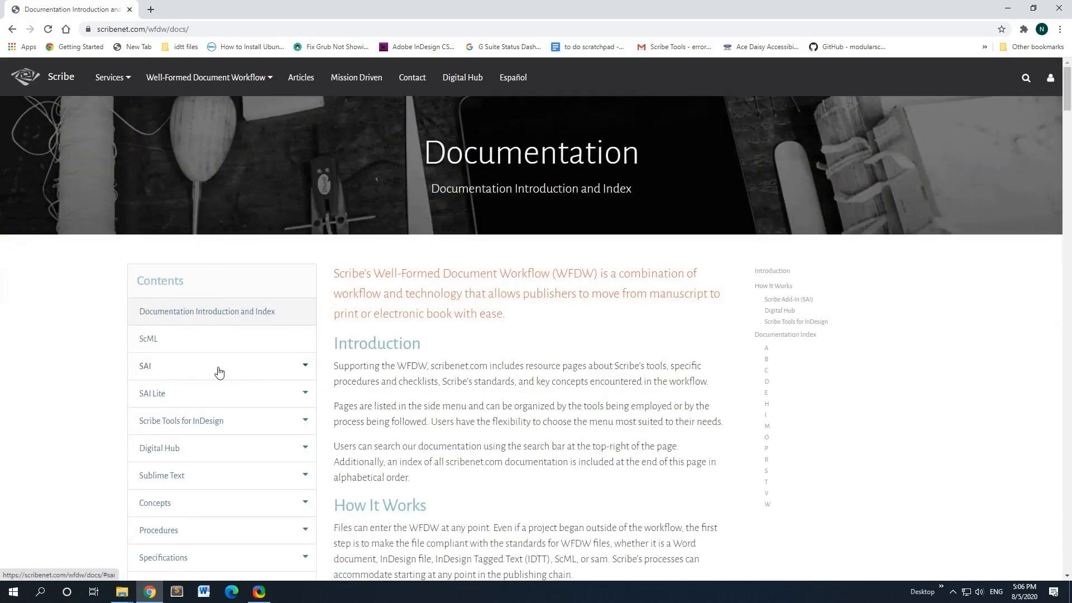
click(218, 371)
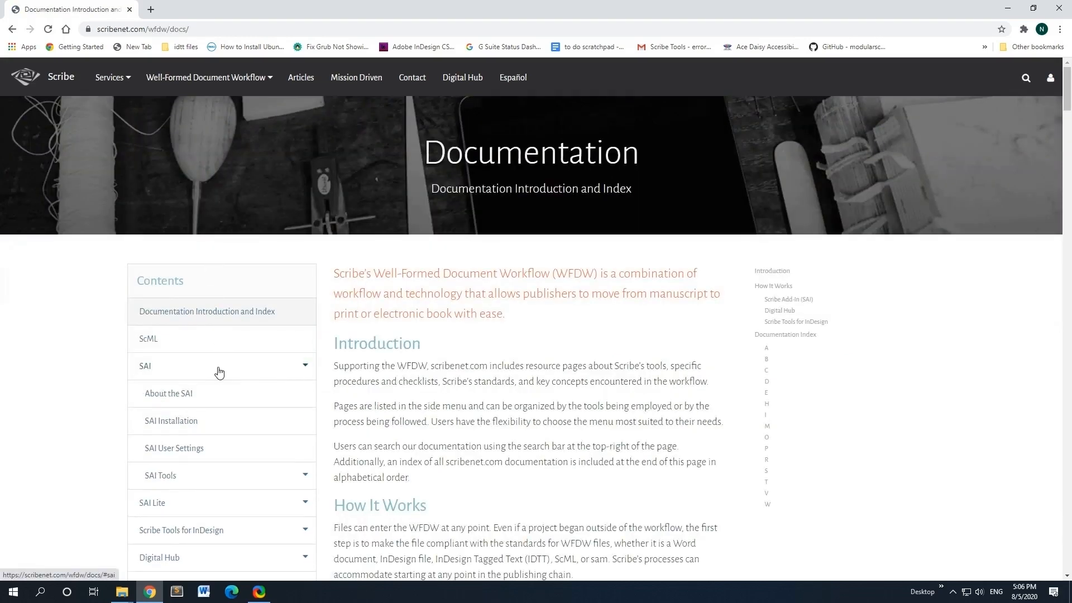
click(179, 419)
scroll(481, 352, down, 4)
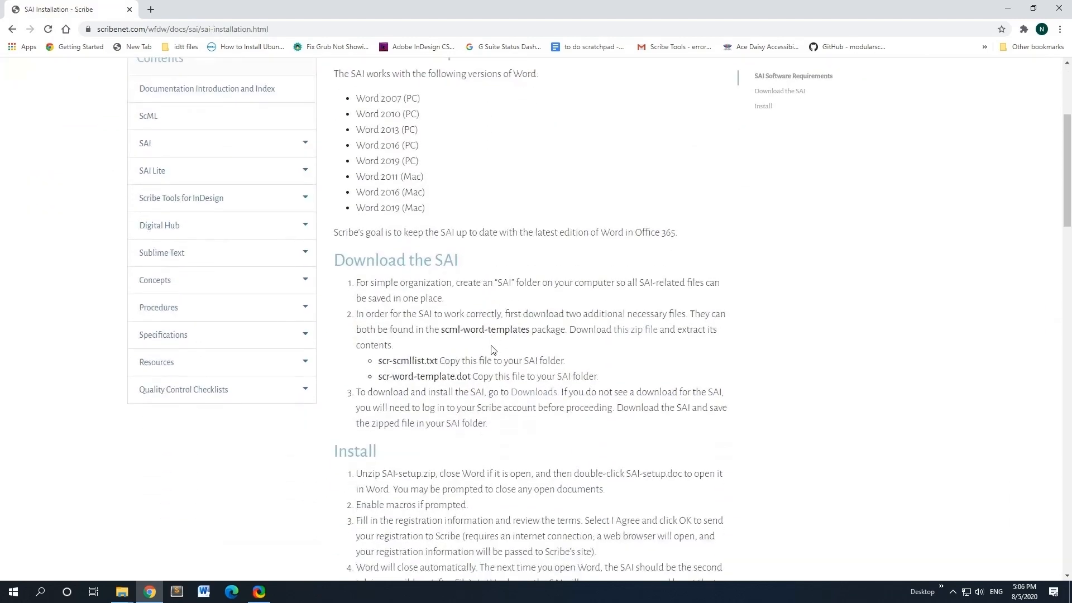
scroll(491, 349, down, 3)
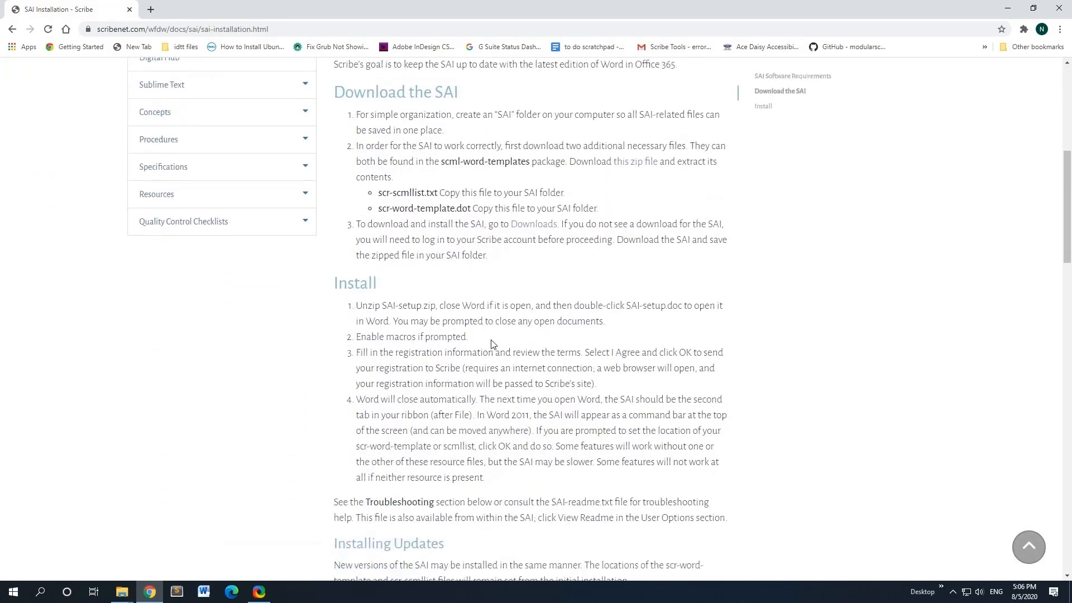
scroll(492, 342, down, 1)
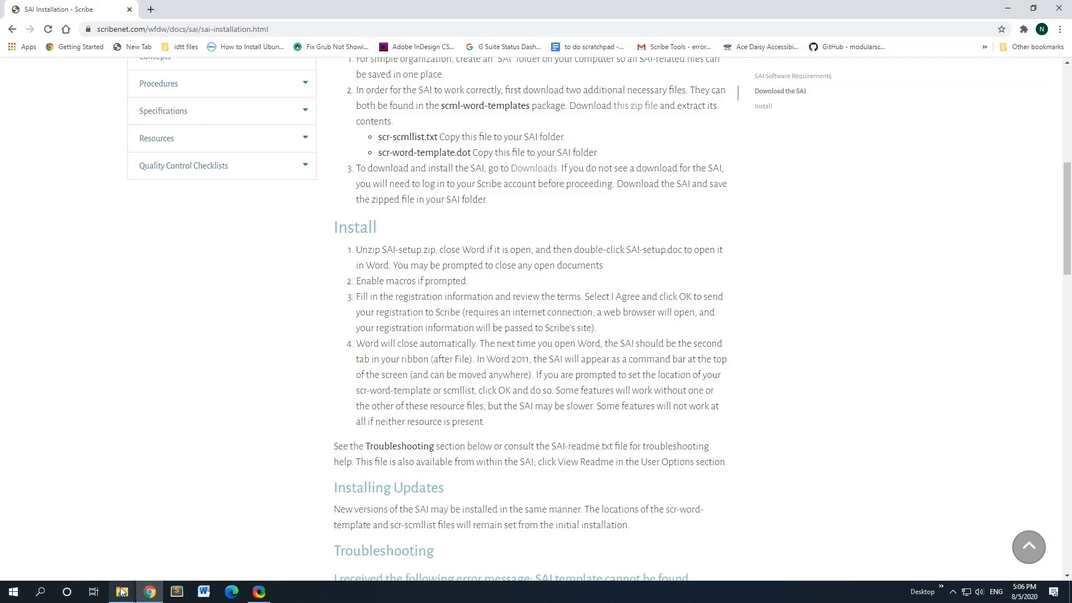
Step: Make a new folder named SAI in Documents and open it in File Explorer
mouse_move(122, 591)
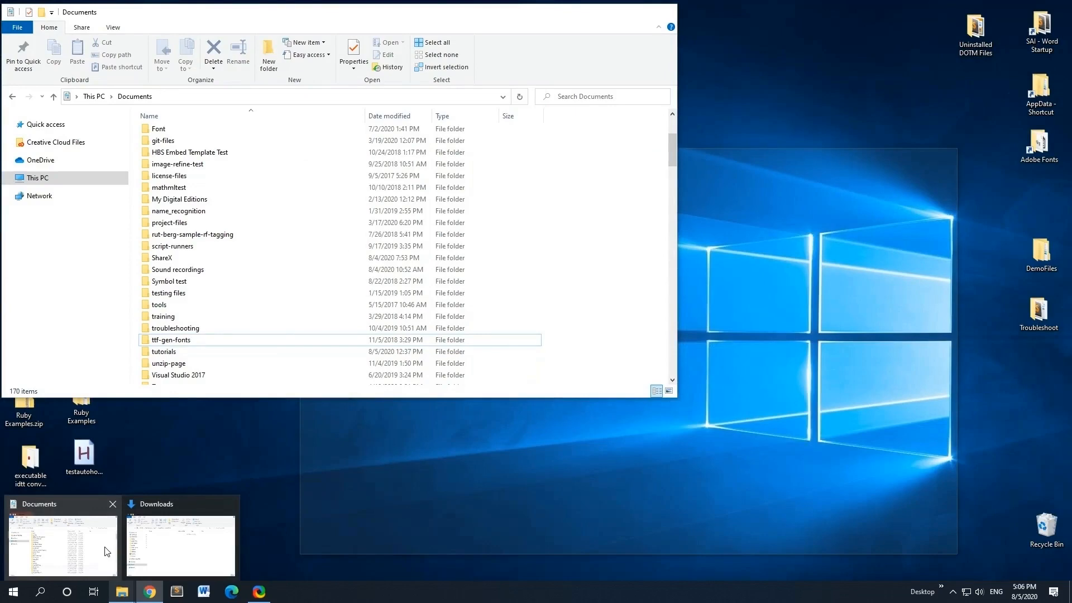
click(107, 551)
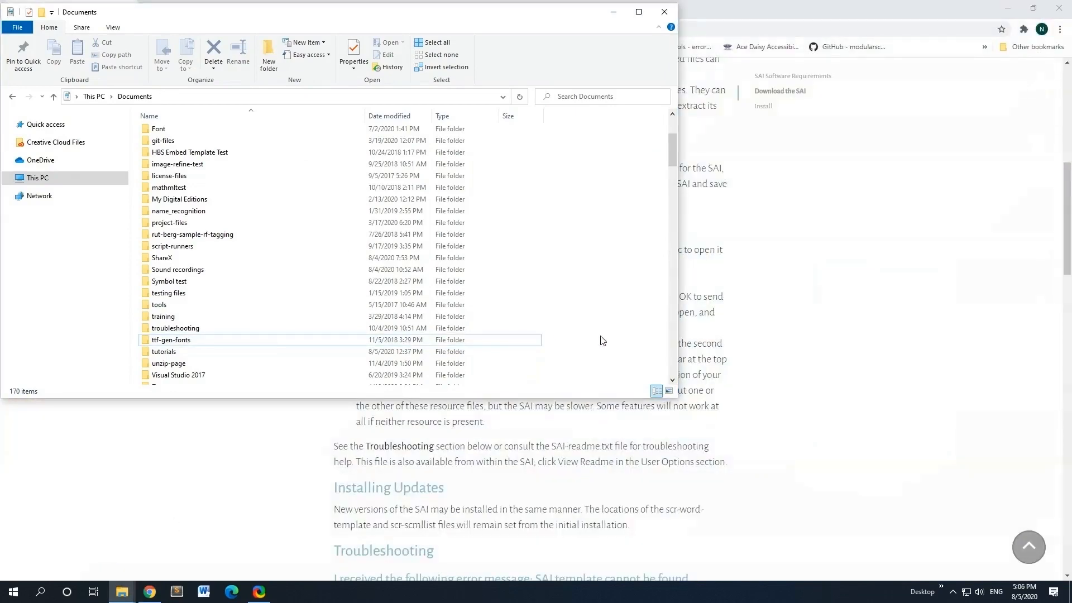
right_click(621, 350)
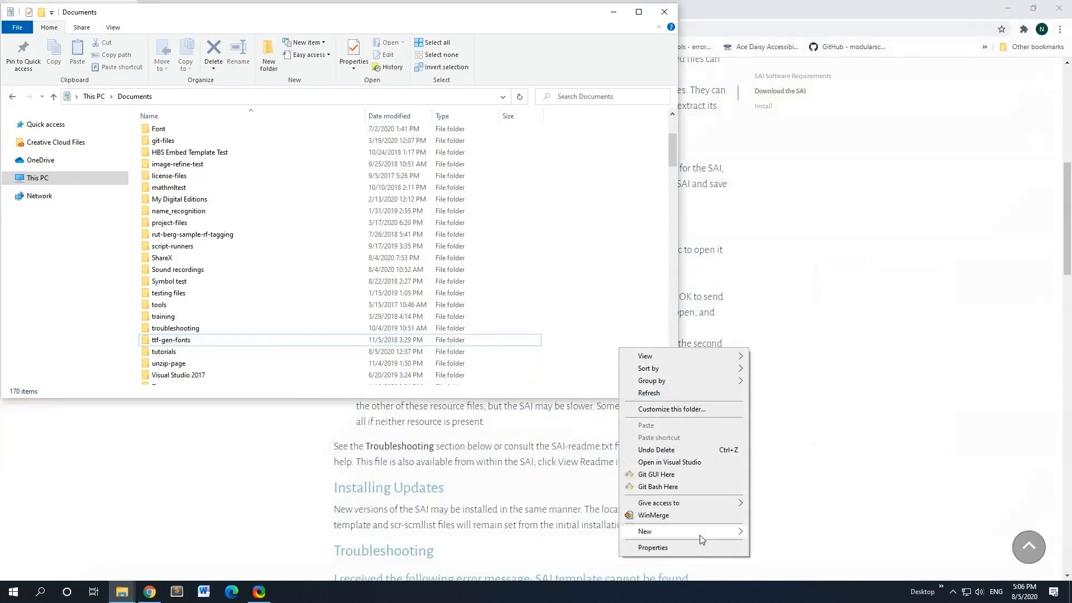
mouse_move(711, 537)
click(806, 416)
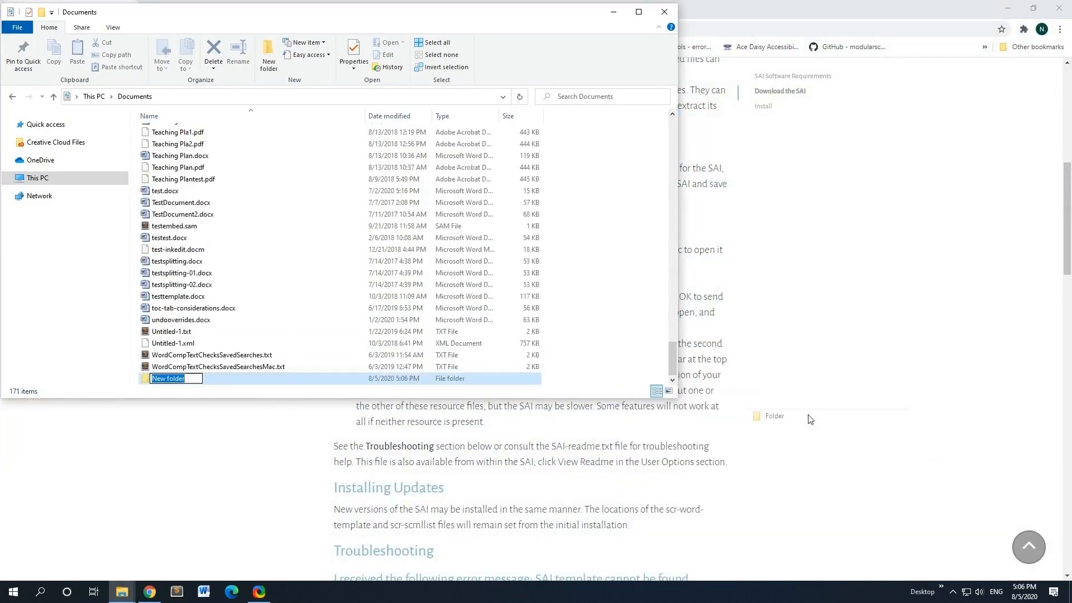
text(SAI)
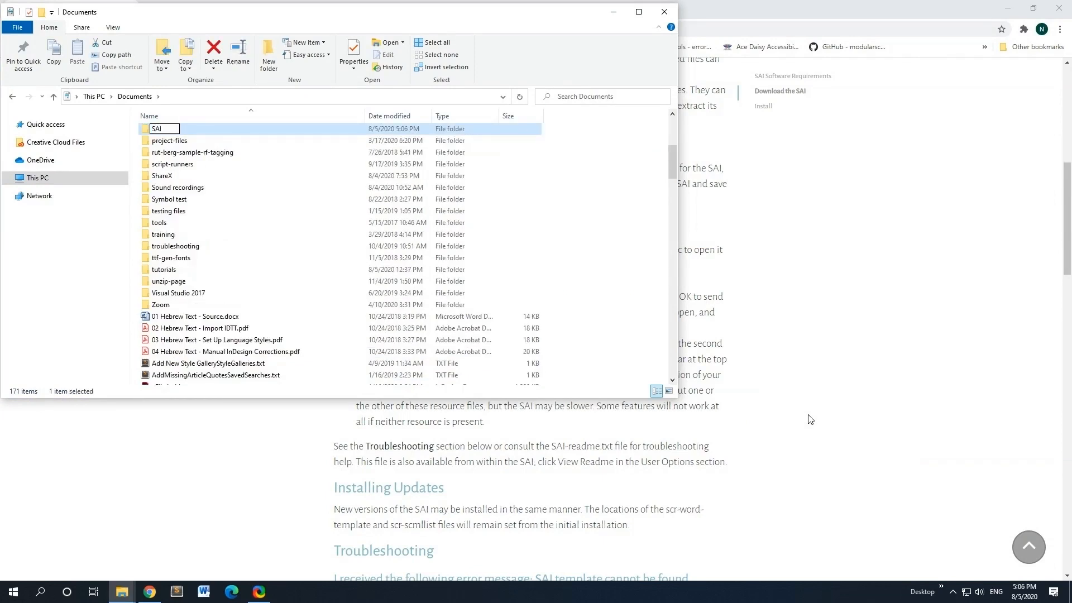
key(Return)
double_click(233, 157)
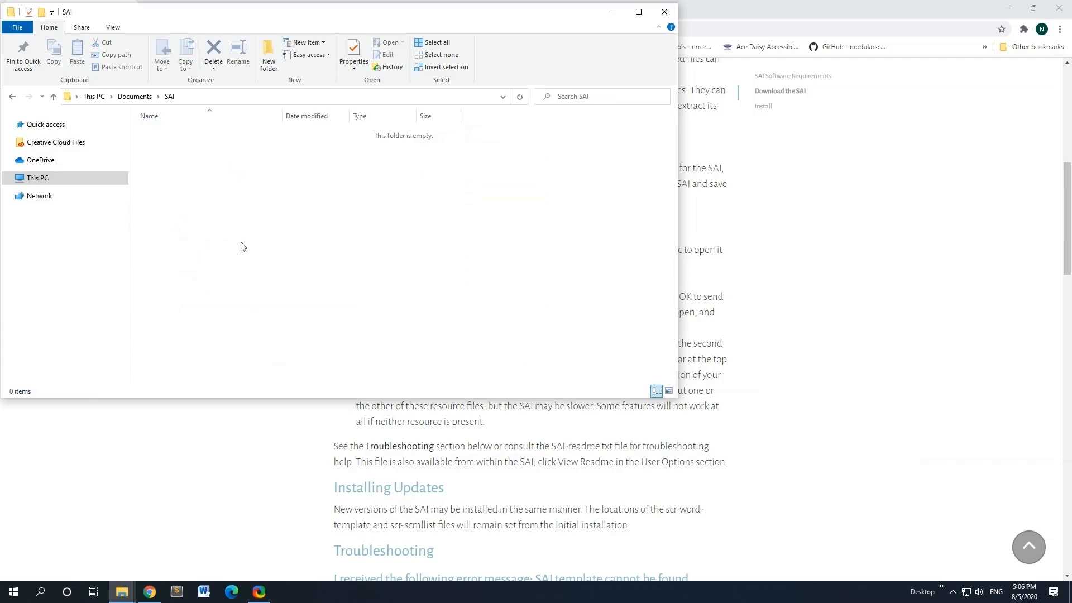
click(488, 524)
Step: From the WFDW Downloads page, sign in to the Digital Hub with the account e-mail and password
scroll(499, 517, up, 8)
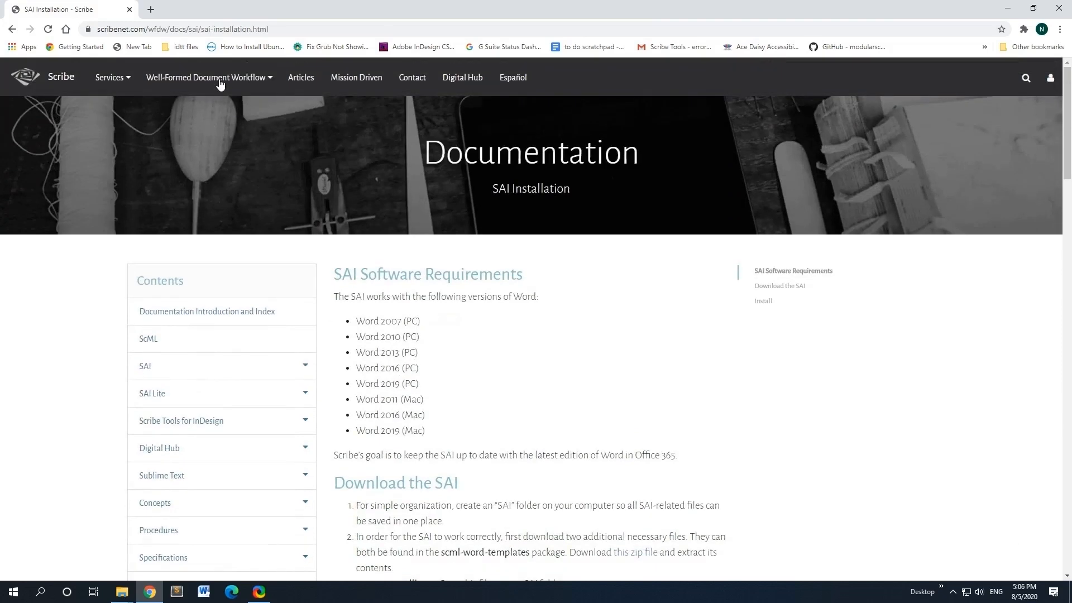
mouse_move(220, 84)
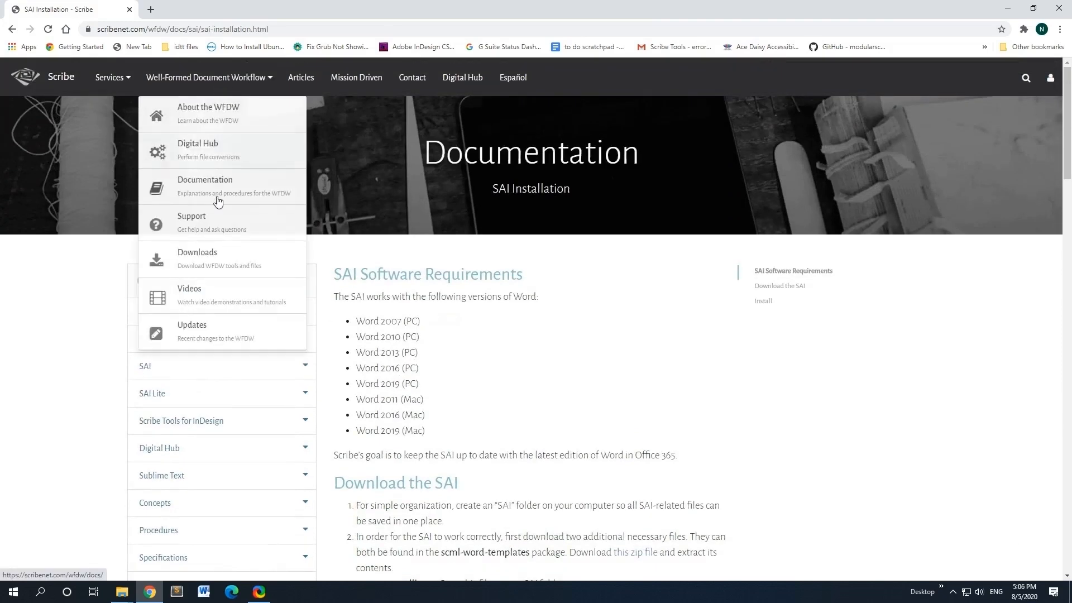
click(218, 254)
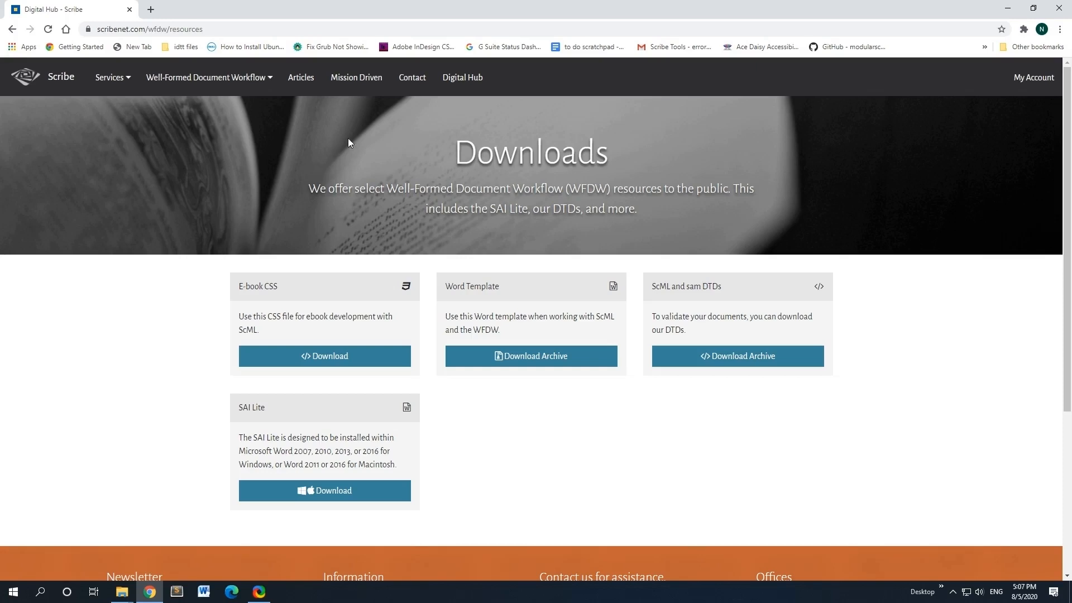
click(470, 81)
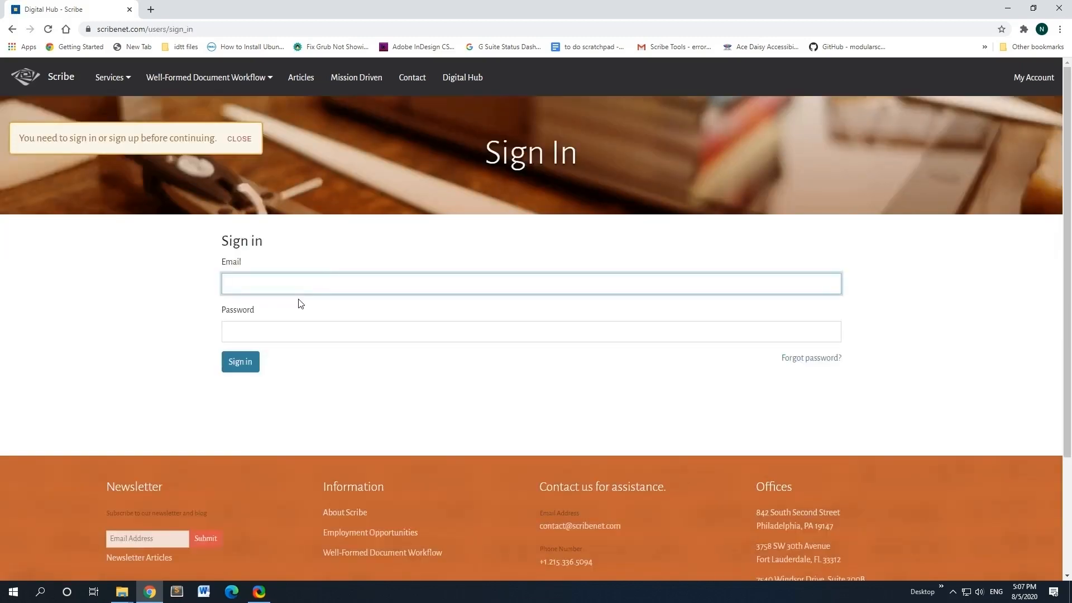
click(298, 304)
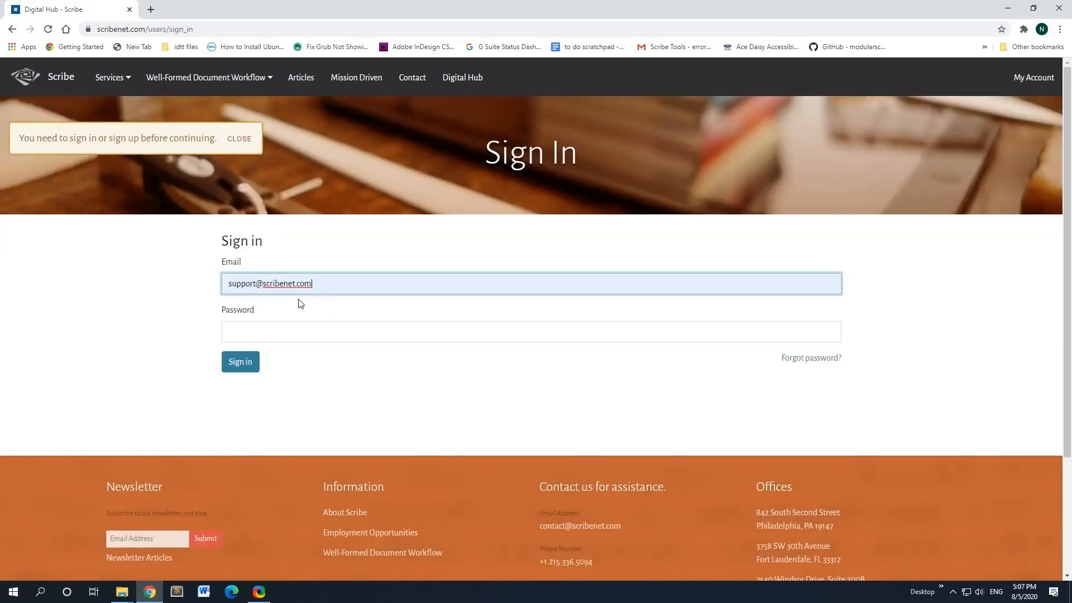
key(Tab)
text(********)
key(Return)
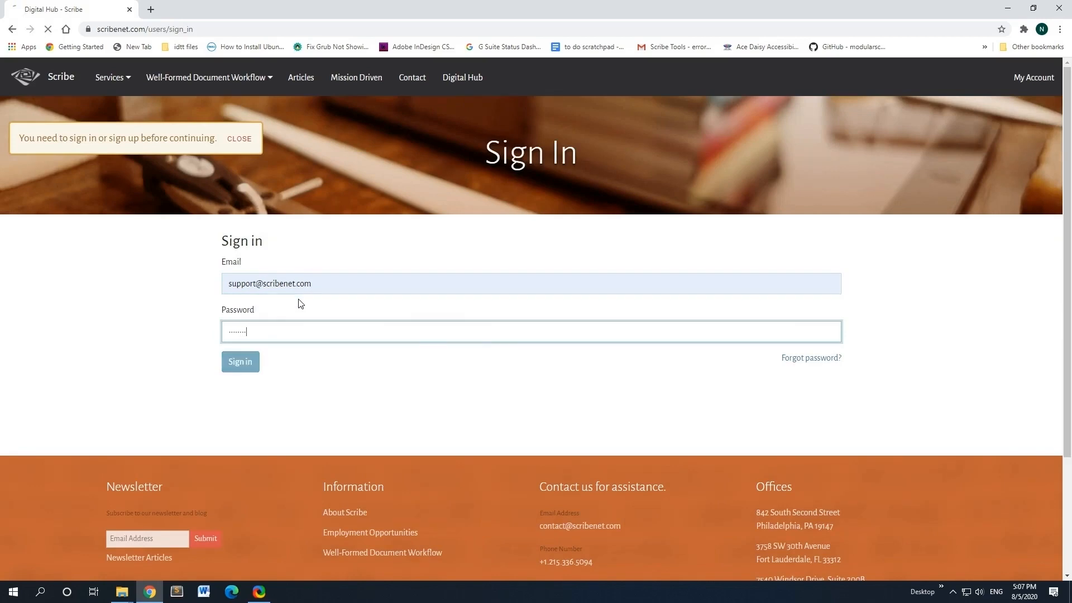
Step: Download SAI-setup.zip and the Word Template archive from the WFDW Downloads page
click(265, 79)
click(216, 252)
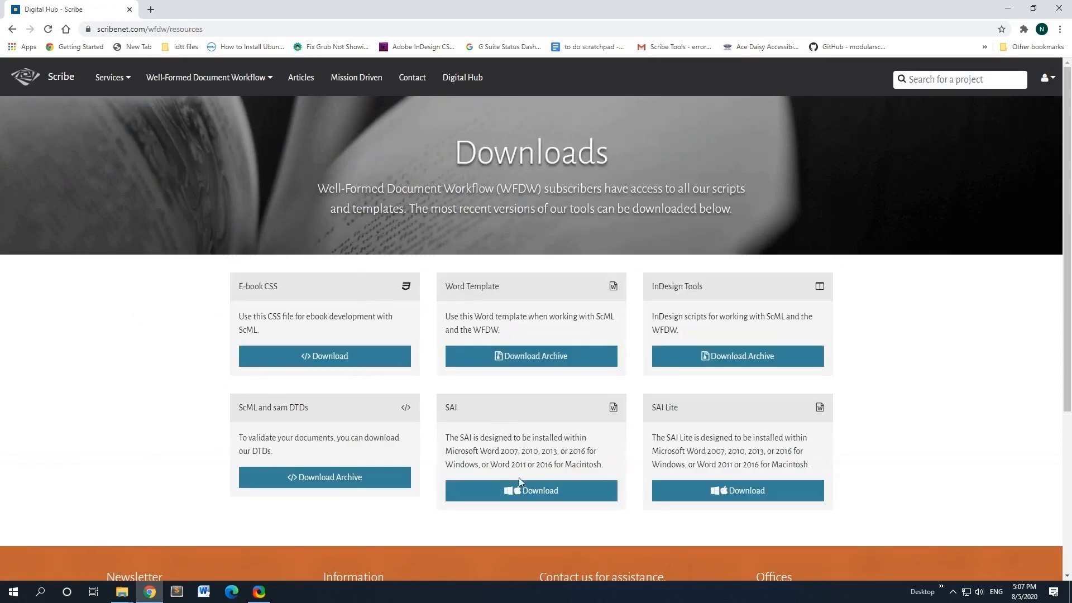
click(521, 494)
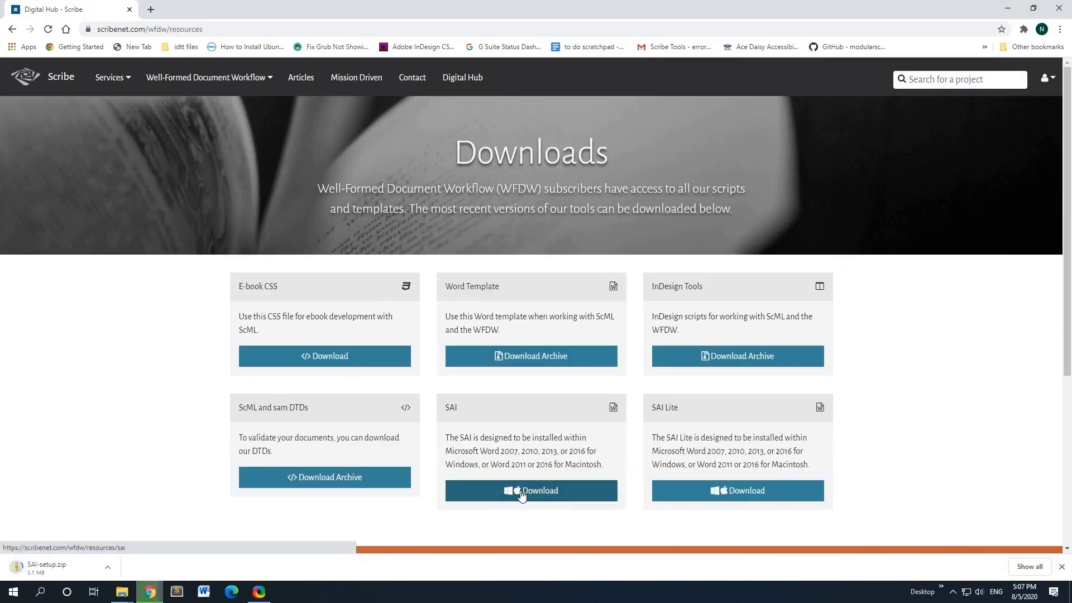
click(524, 357)
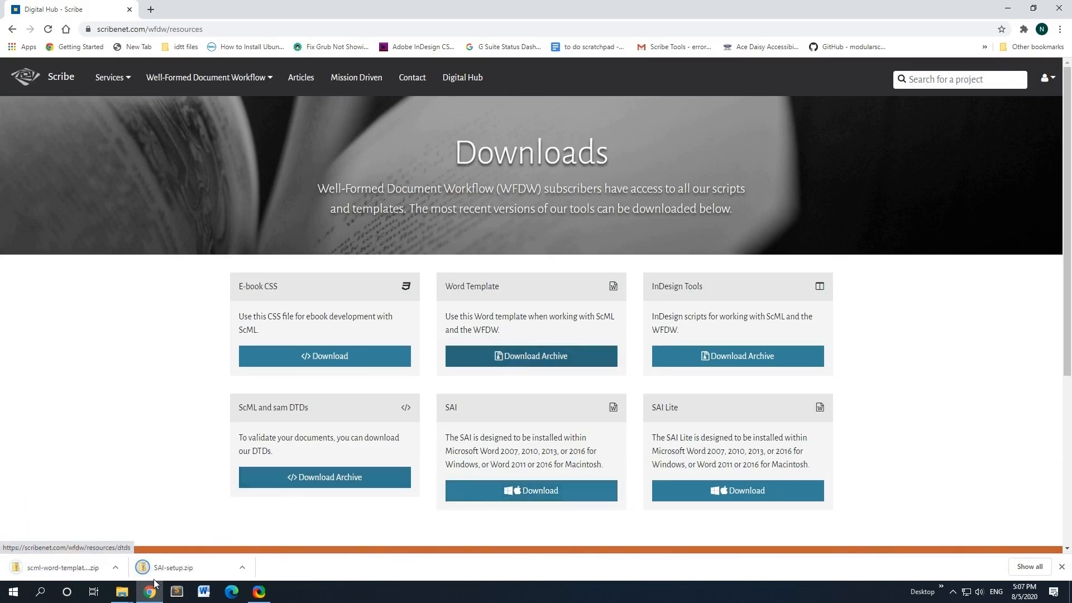
Step: Move both downloaded zip files from Downloads into the SAI folder
mouse_move(113, 596)
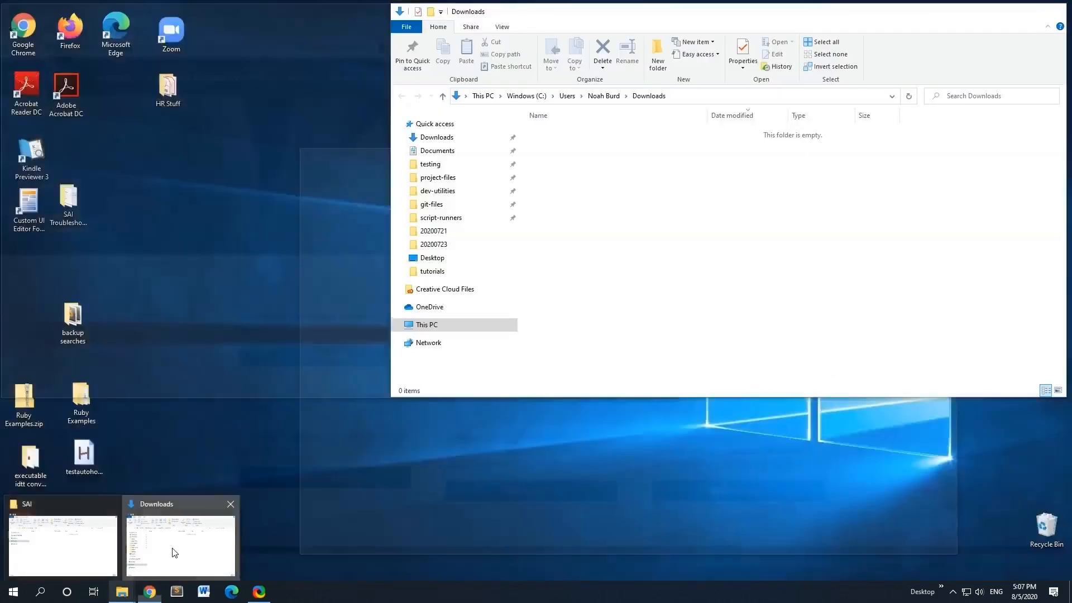
click(181, 545)
click(106, 553)
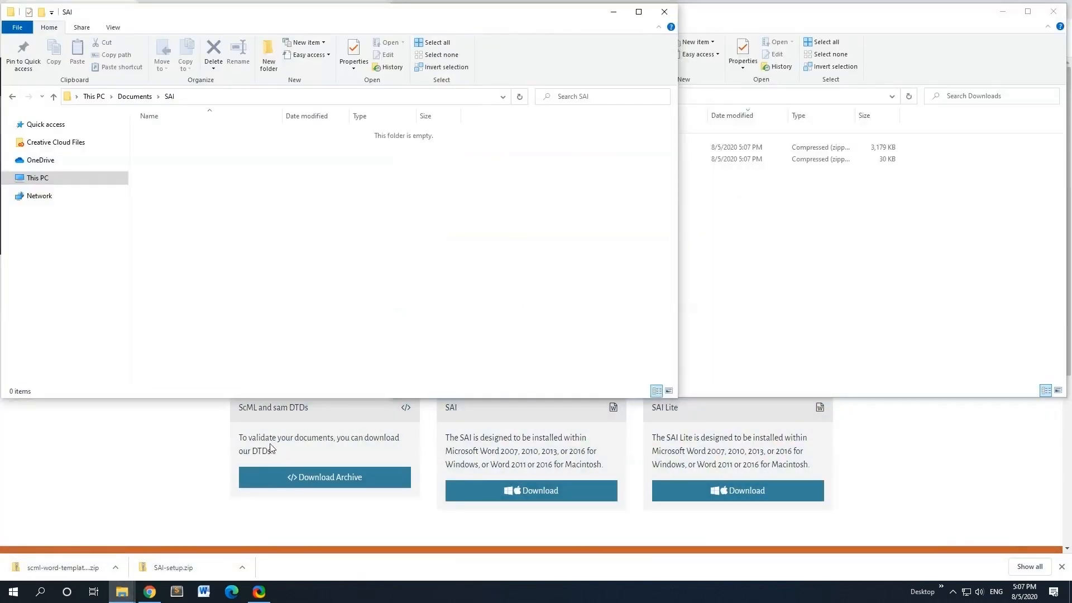
click(736, 167)
drag(736, 168, 263, 189)
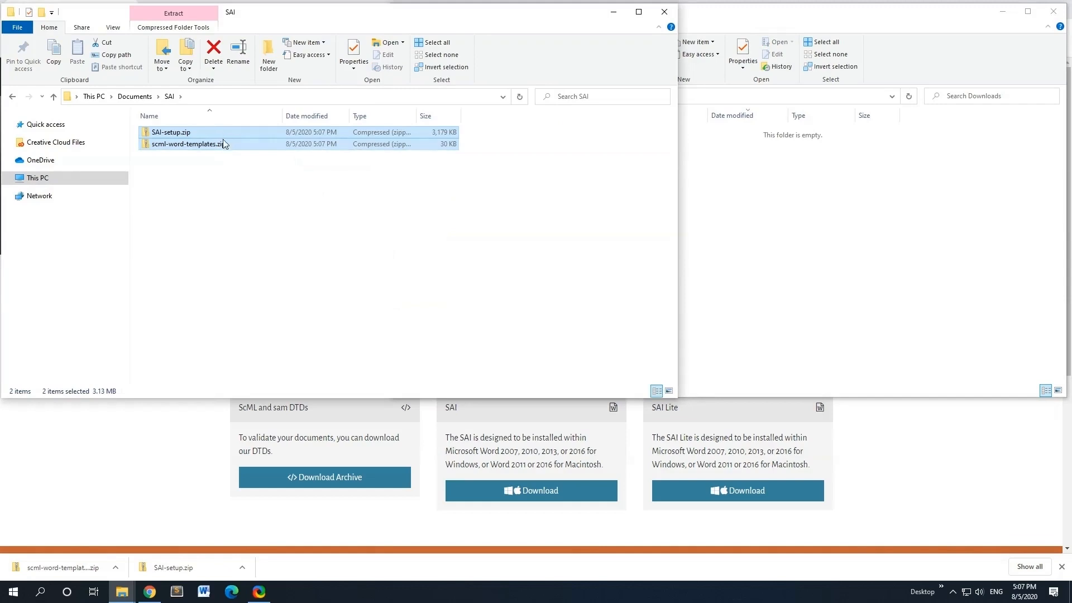
click(229, 184)
Step: Extract SAI-setup.zip and scml-word-templates.zip each into their own folders
right_click(222, 132)
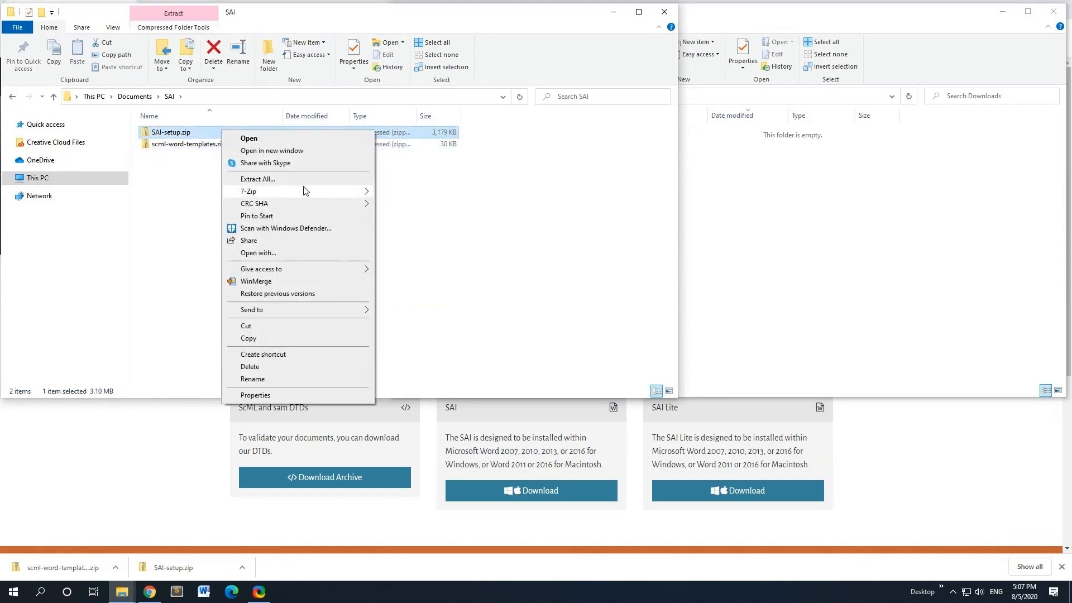
click(309, 180)
click(644, 401)
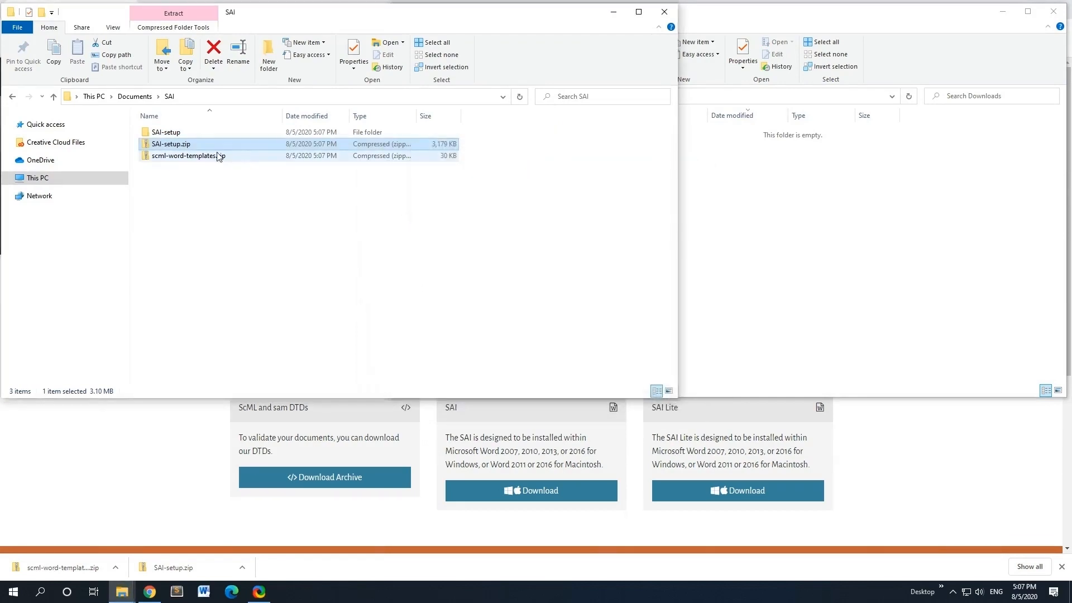
right_click(218, 157)
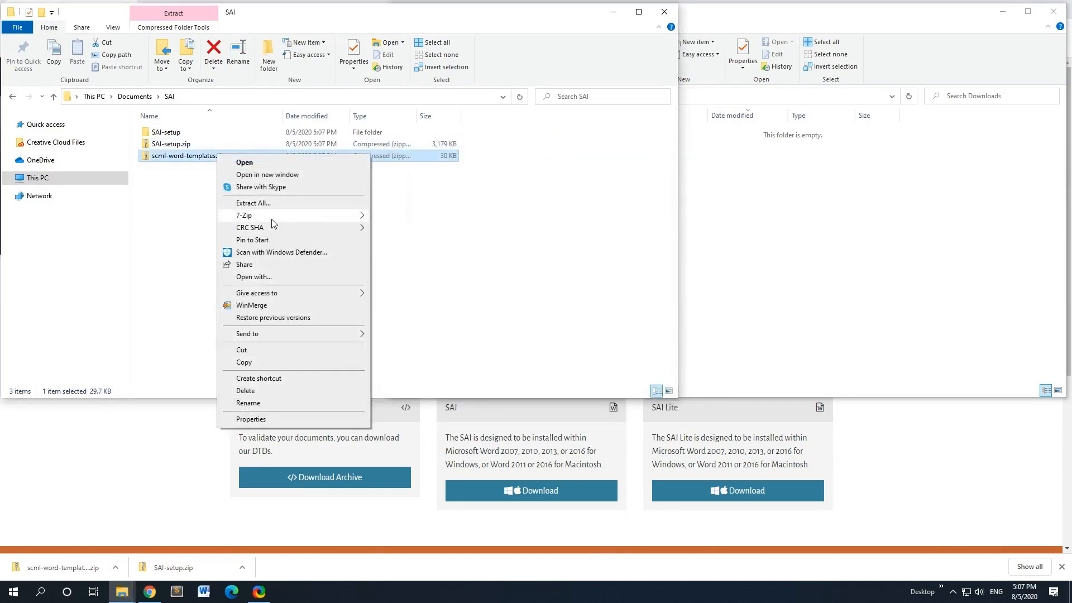
click(282, 204)
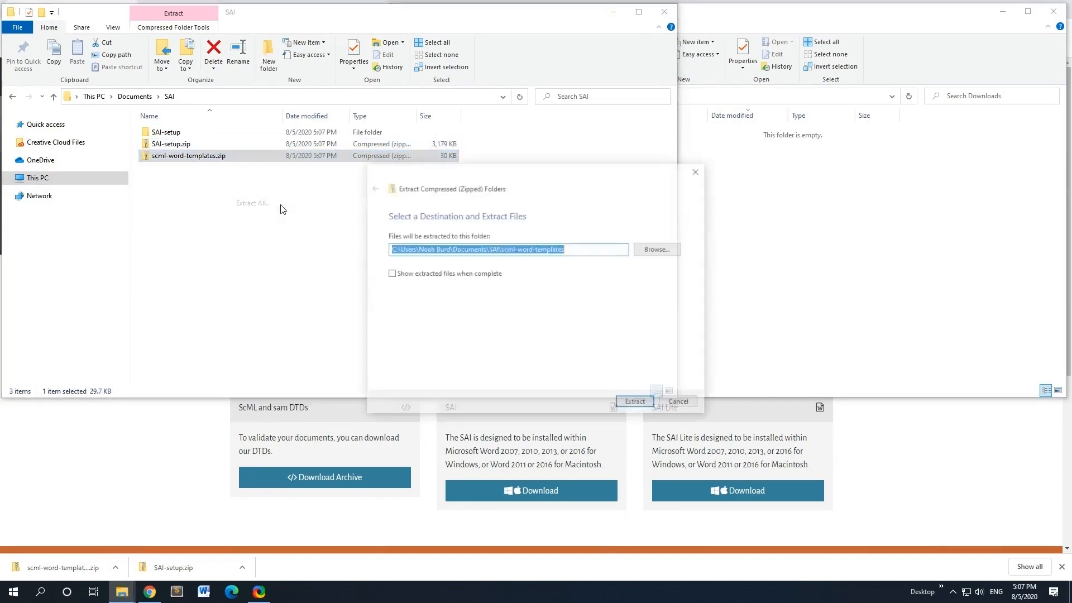
click(636, 400)
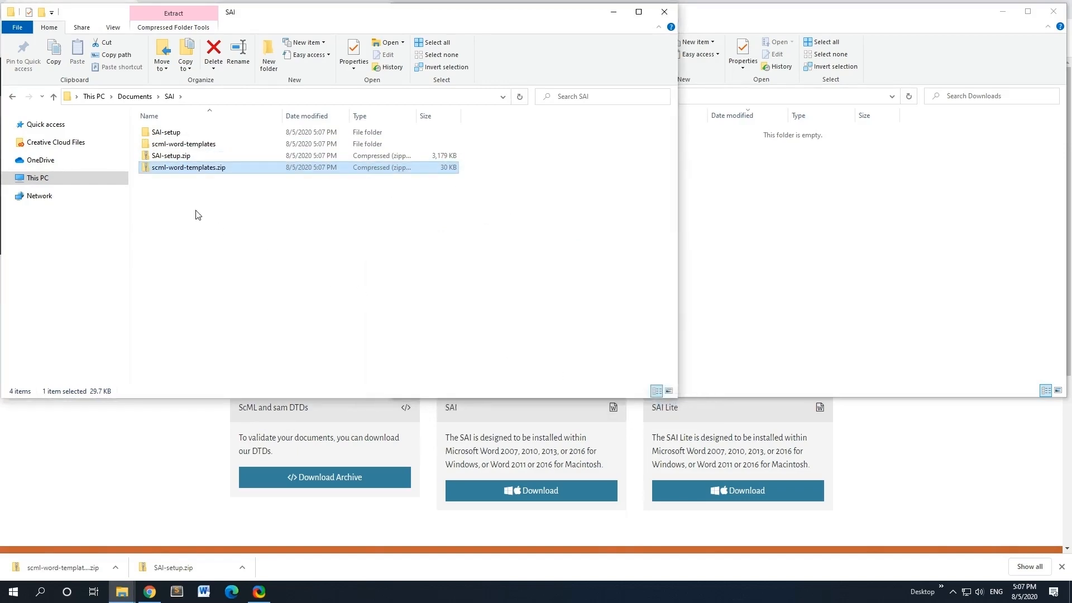
Step: Delete the two zip files and open the scml-word-templates folder
drag(196, 211, 190, 158)
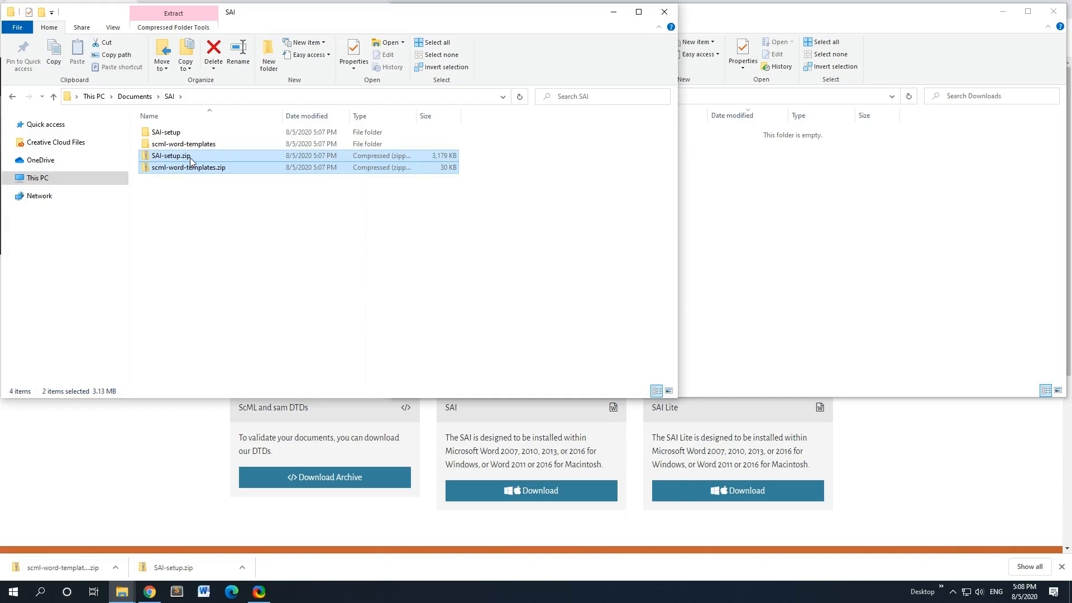
key(Delete)
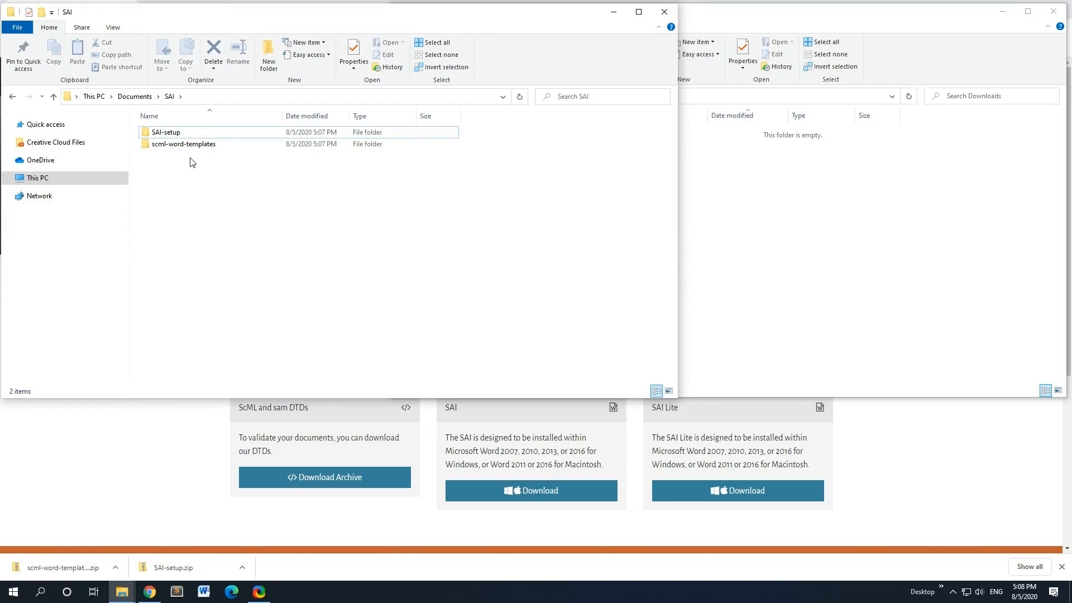
double_click(190, 144)
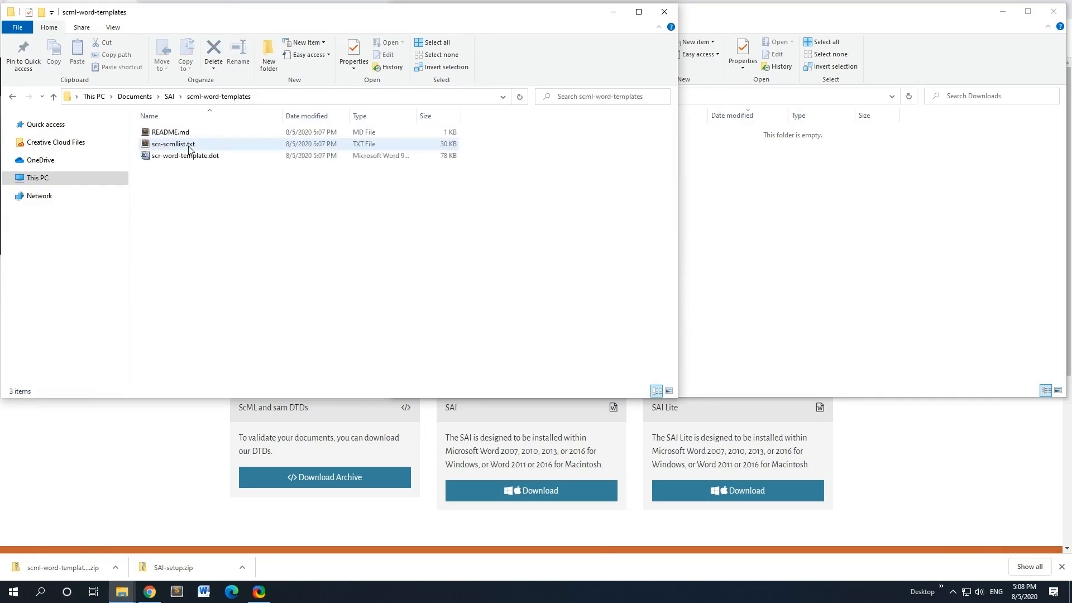
Step: Go back up from scml-word-templates to the SAI folder and open SAI-setup
click(187, 155)
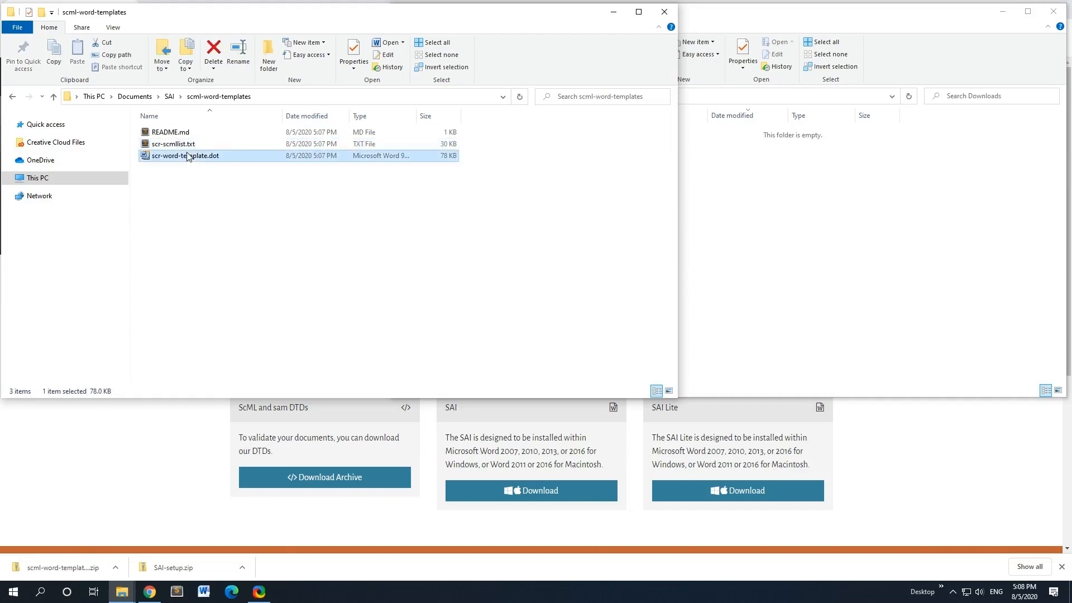
click(188, 146)
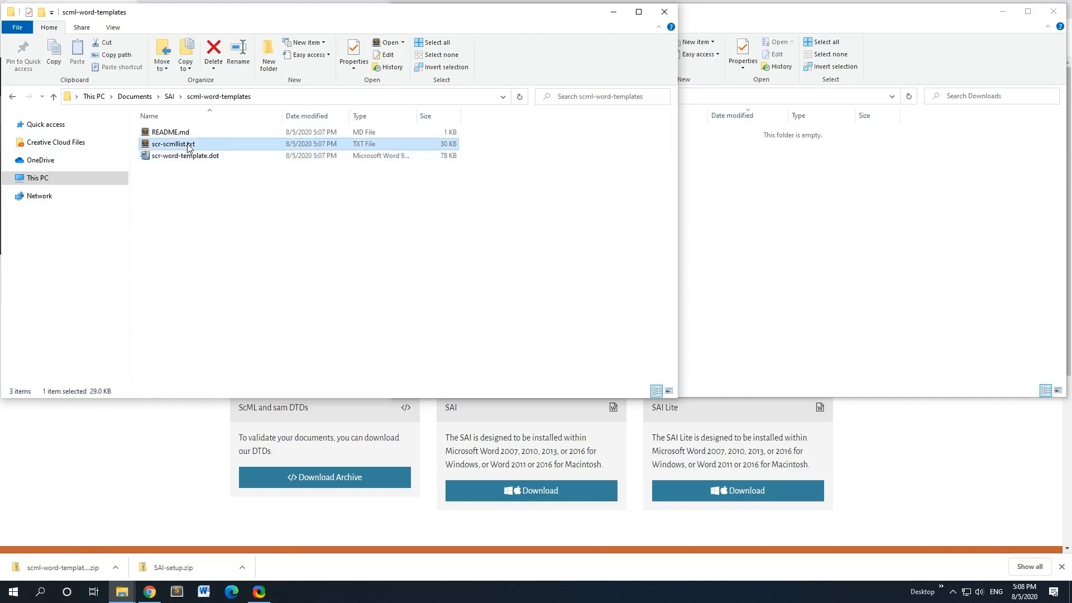
click(168, 99)
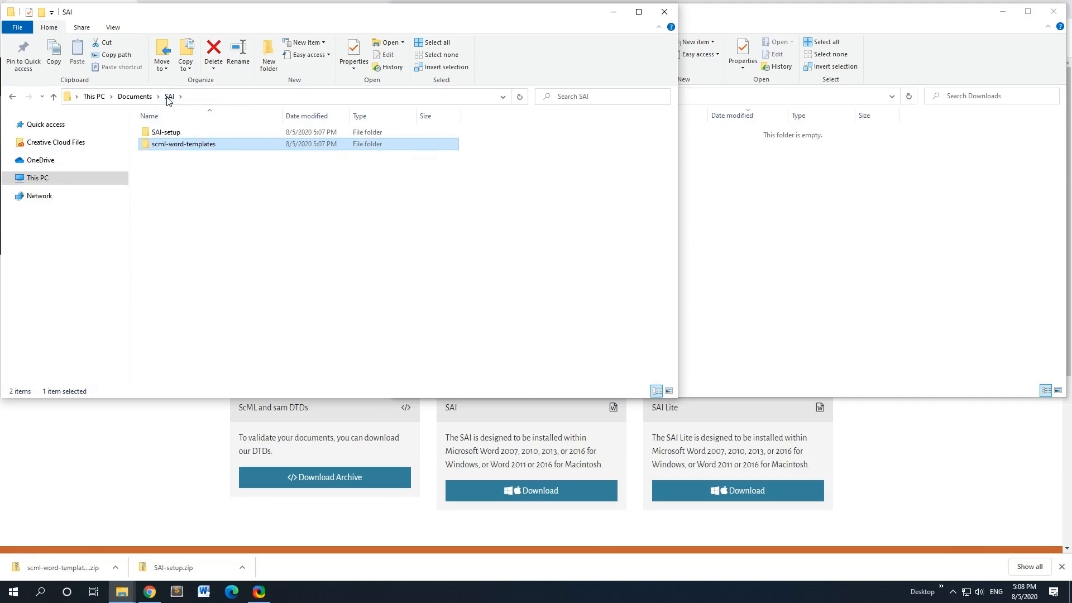
click(169, 135)
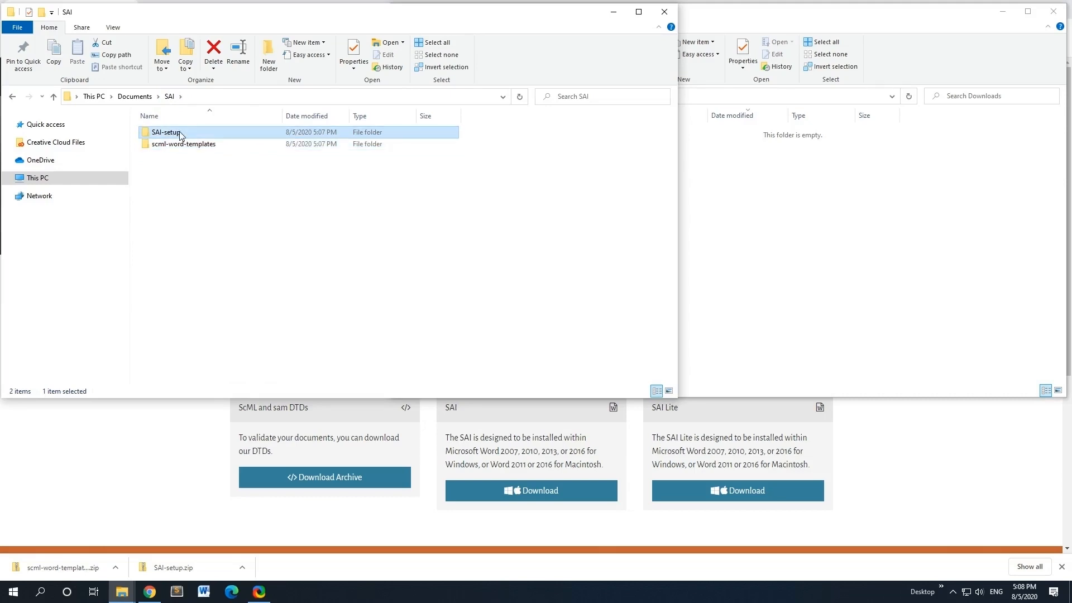
double_click(184, 134)
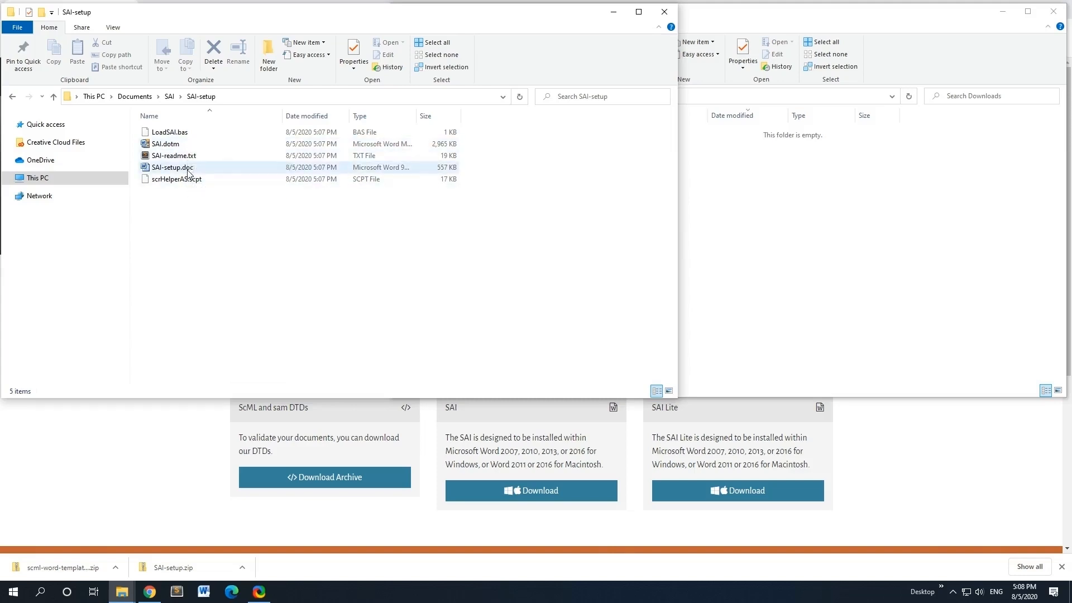
Step: Open SAI-setup.doc in Word, close the Navigation pane, and enable editing and macros
click(205, 173)
double_click(204, 172)
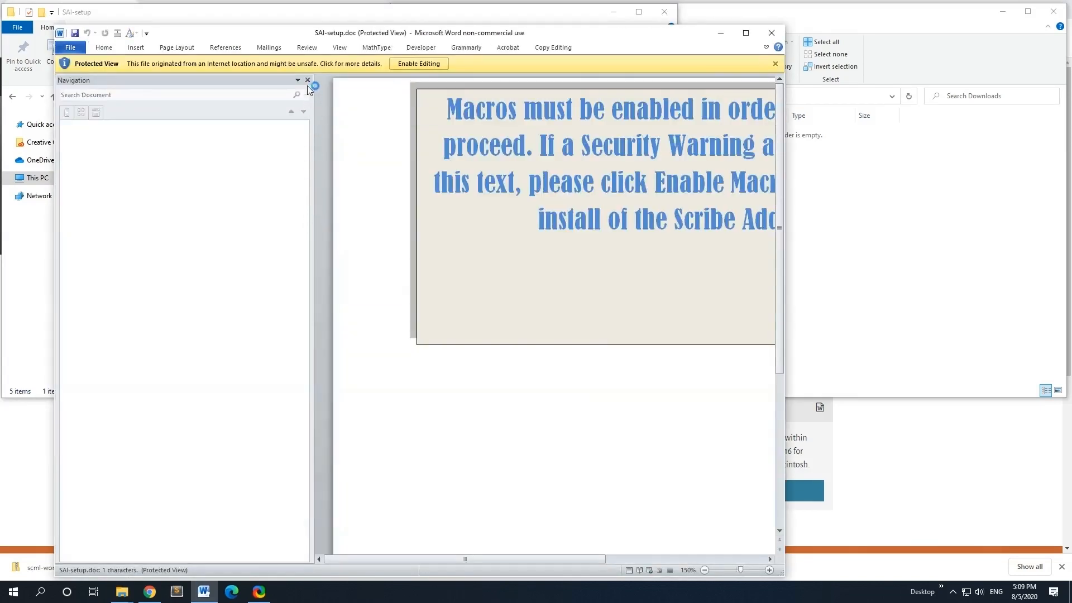
click(307, 81)
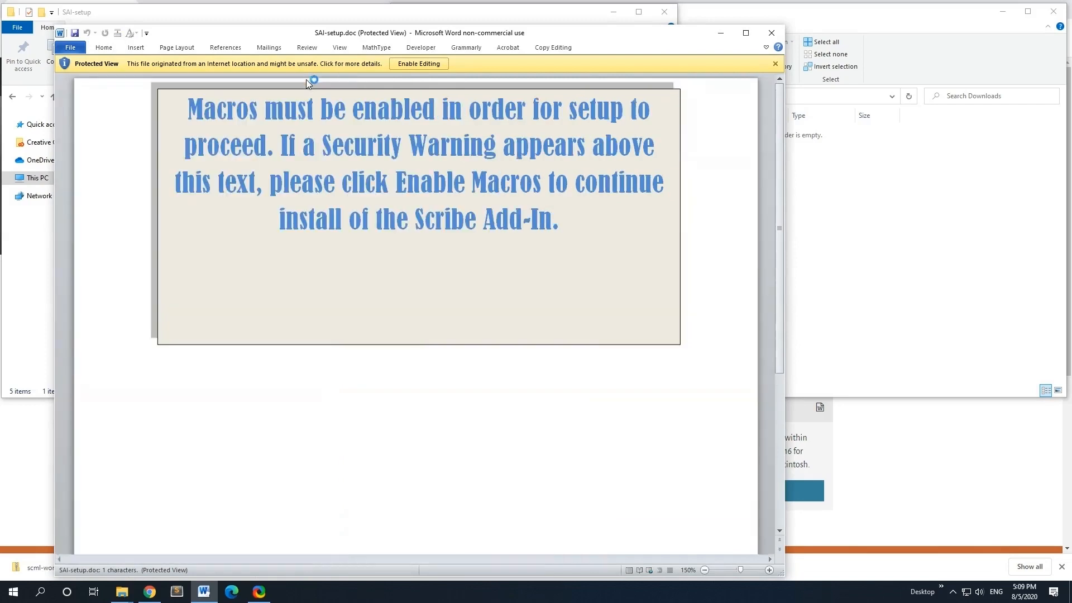
click(423, 63)
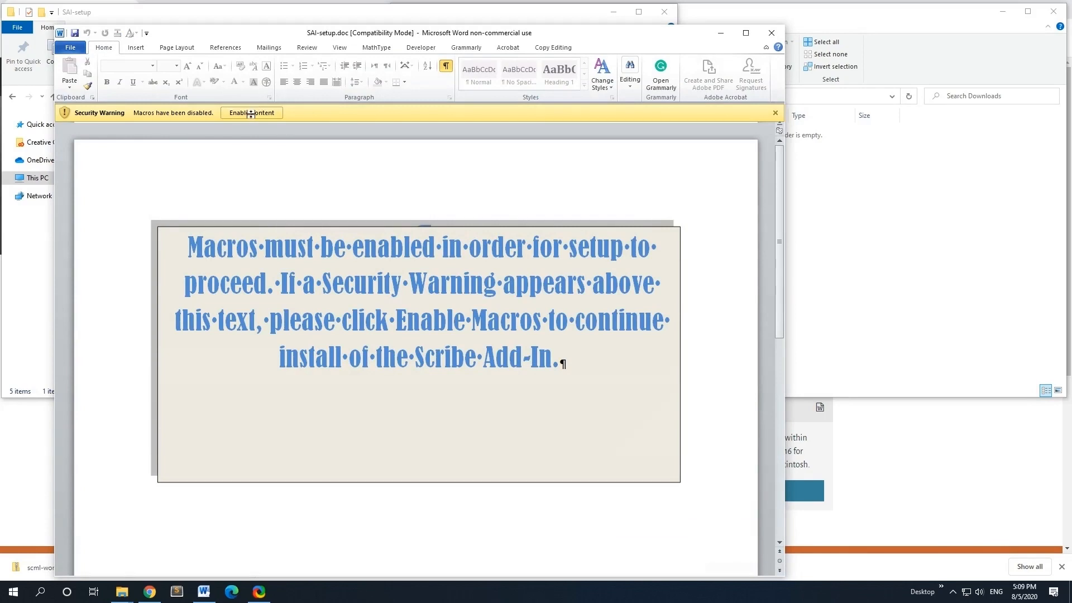
click(264, 113)
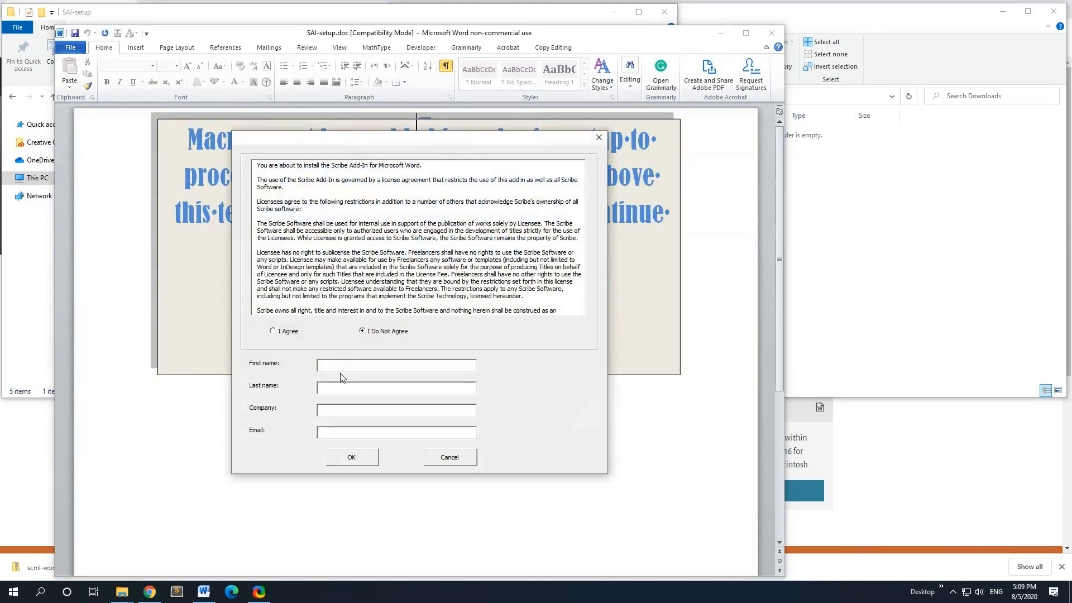
Step: Fill in the registration form's first name, last name, company and e-mail fields
text(Support)
key(Tab)
text(Scribe)
key(Tab)
text(Scribe Inc.)
key(Tab)
Step: Agree to the licence, submit the registration, and dismiss the Installation successful message
click(273, 331)
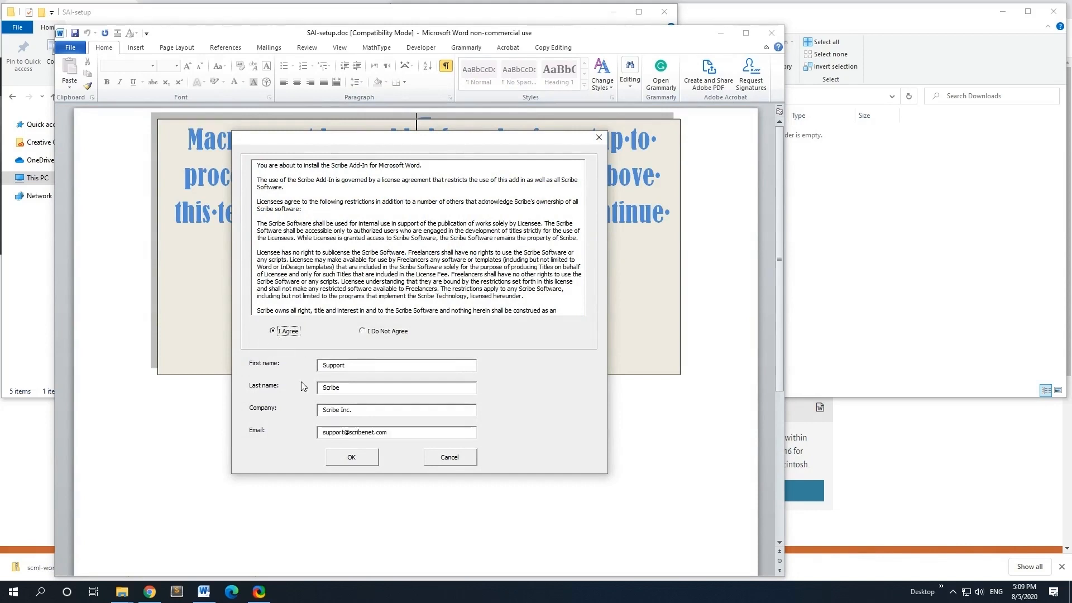
click(353, 458)
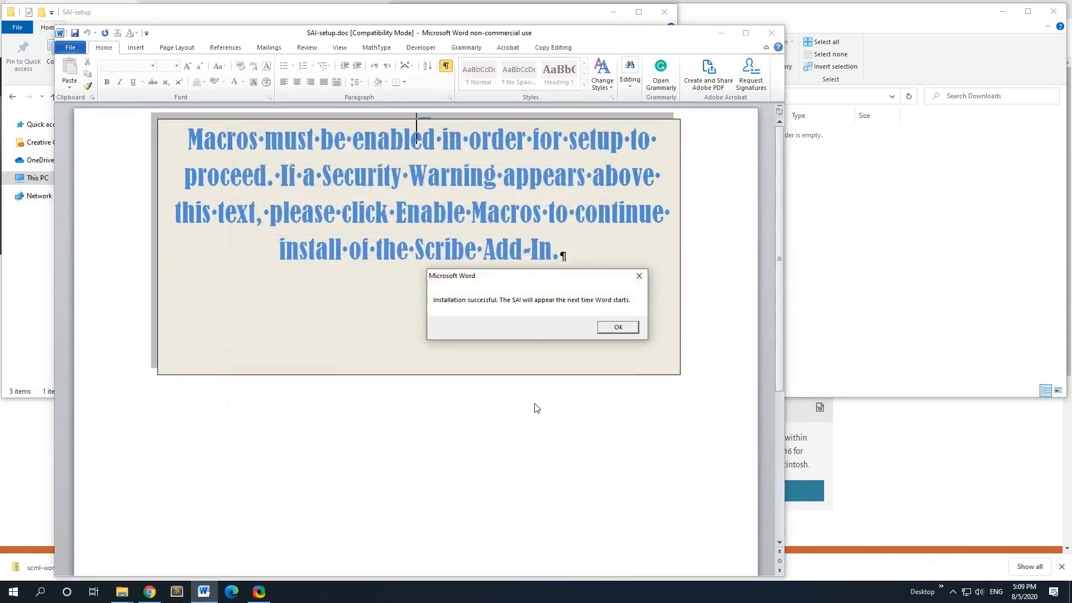
click(608, 331)
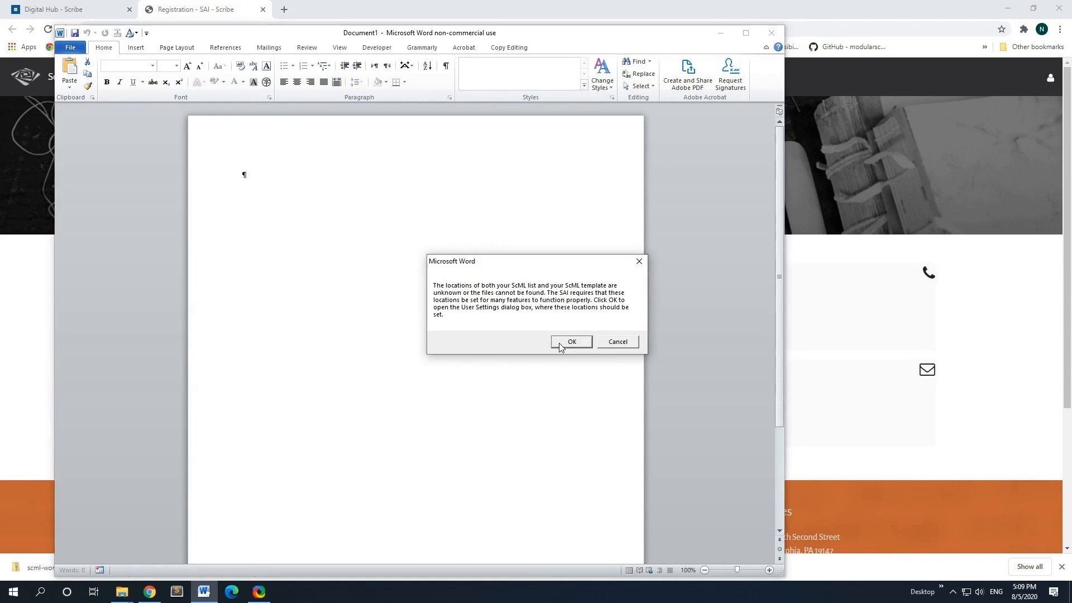
Step: Acknowledge the unknown ScML list and template locations message to open SAI User Settings
click(569, 342)
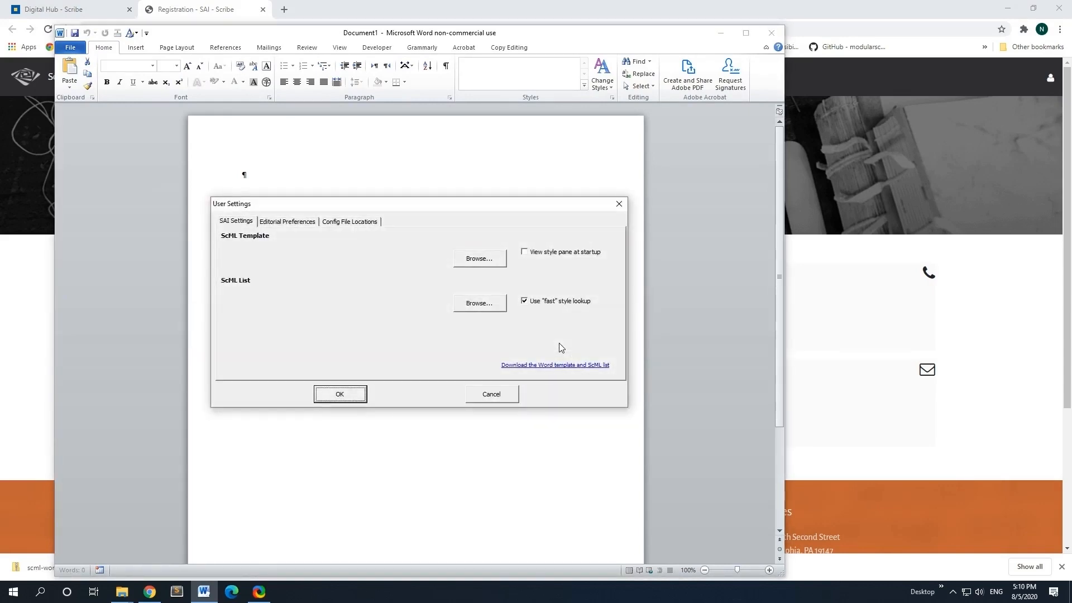
click(120, 585)
Step: Copy the full path of the scml-word-templates folder from File Explorer
click(110, 561)
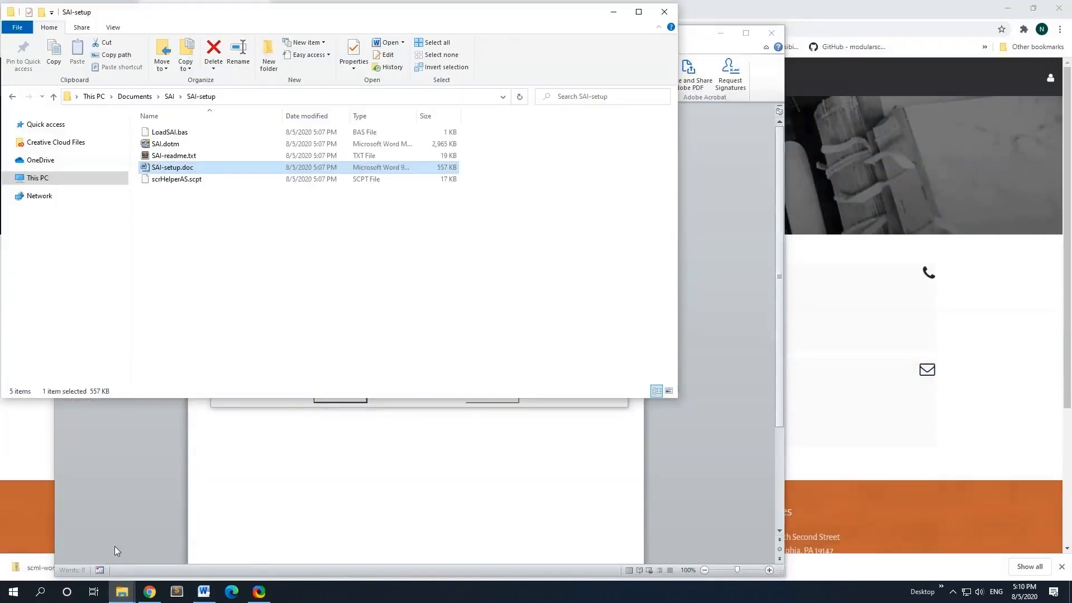
click(170, 97)
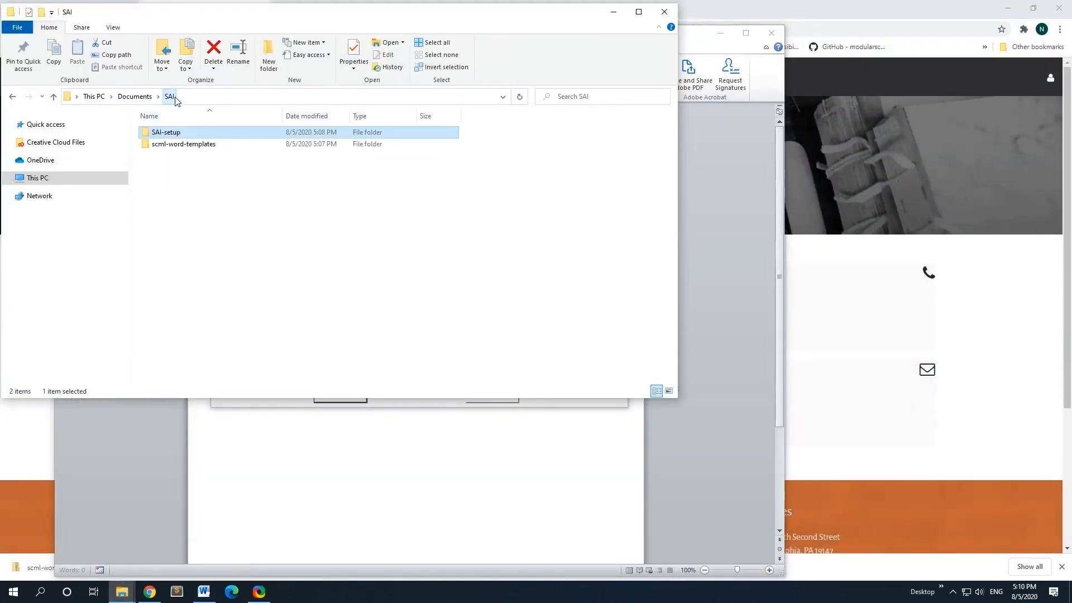
double_click(168, 145)
click(266, 98)
key(ctrl+c)
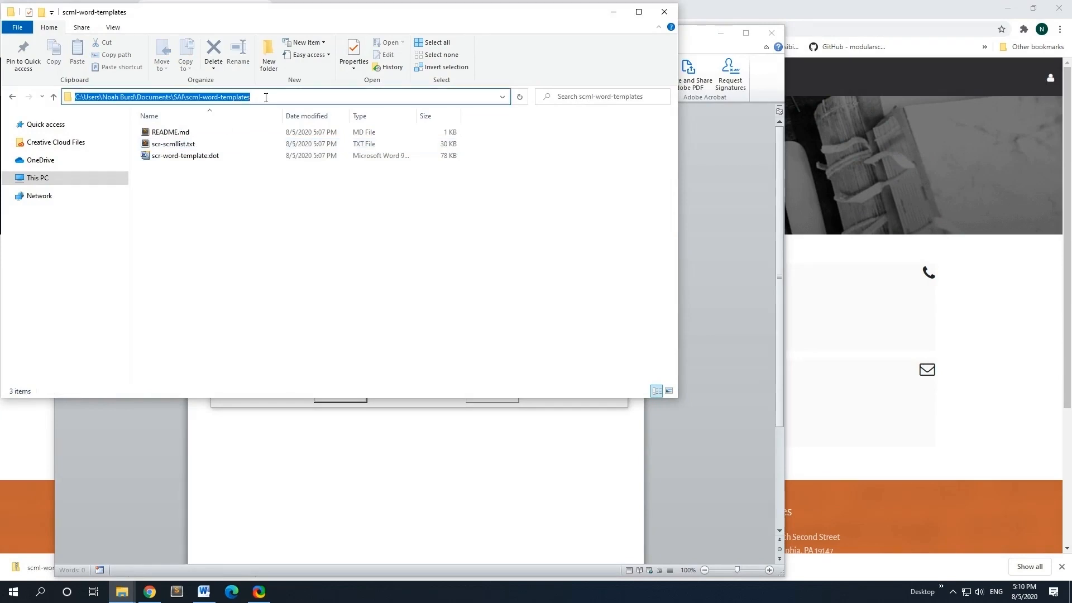
click(612, 12)
Step: Set the ScML Template location to scr-word-template.dot in scml-word-templates
click(484, 260)
click(545, 239)
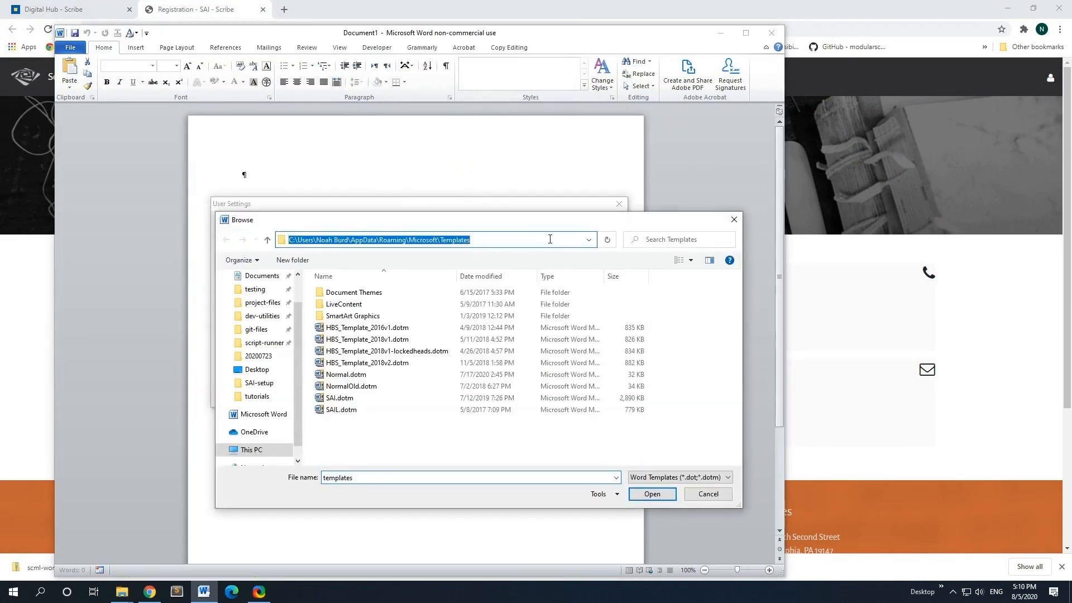
key(Return)
click(438, 292)
click(652, 494)
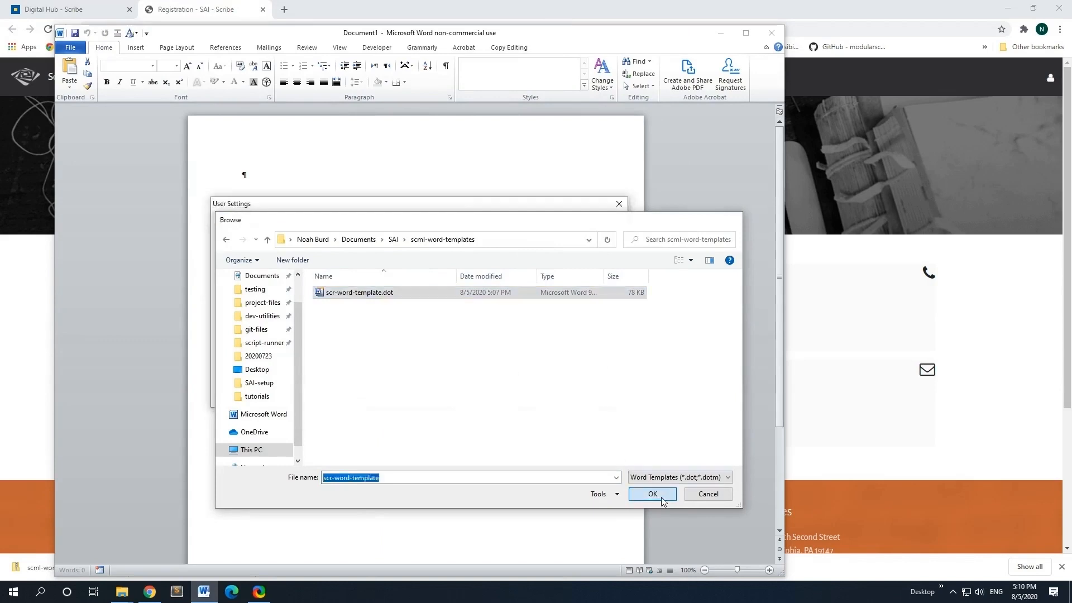
Step: Set the ScML List location to scr-scmllist.txt and save the User Settings
click(493, 306)
click(541, 240)
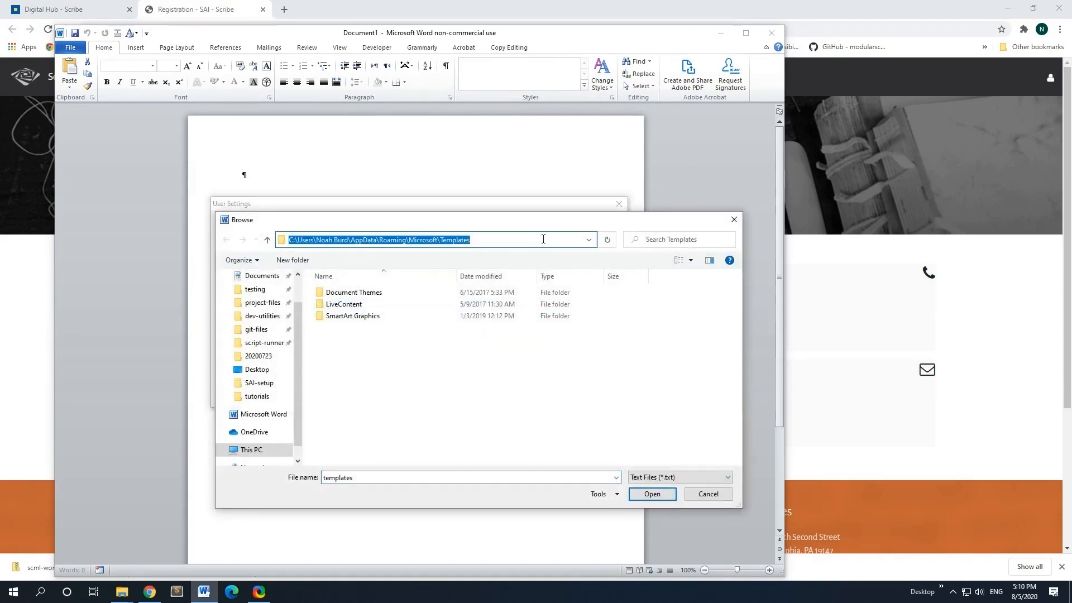
key(ctrl+v)
key(Return)
click(490, 294)
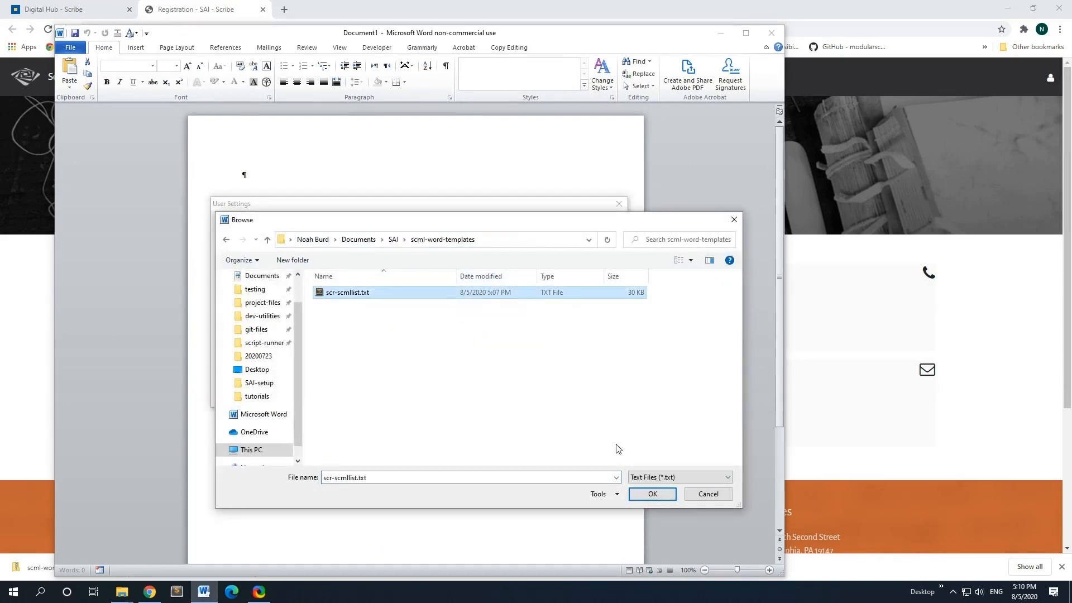
click(653, 495)
click(344, 390)
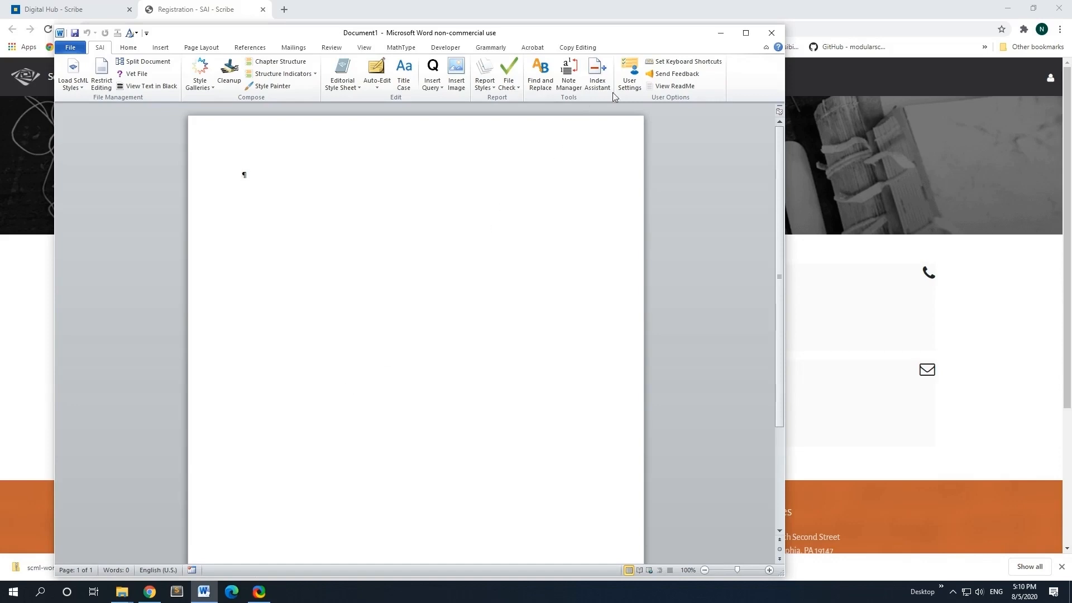
Step: Confirm both ScML paths in SAI User Settings, then bring the Chrome registration page forward
click(628, 84)
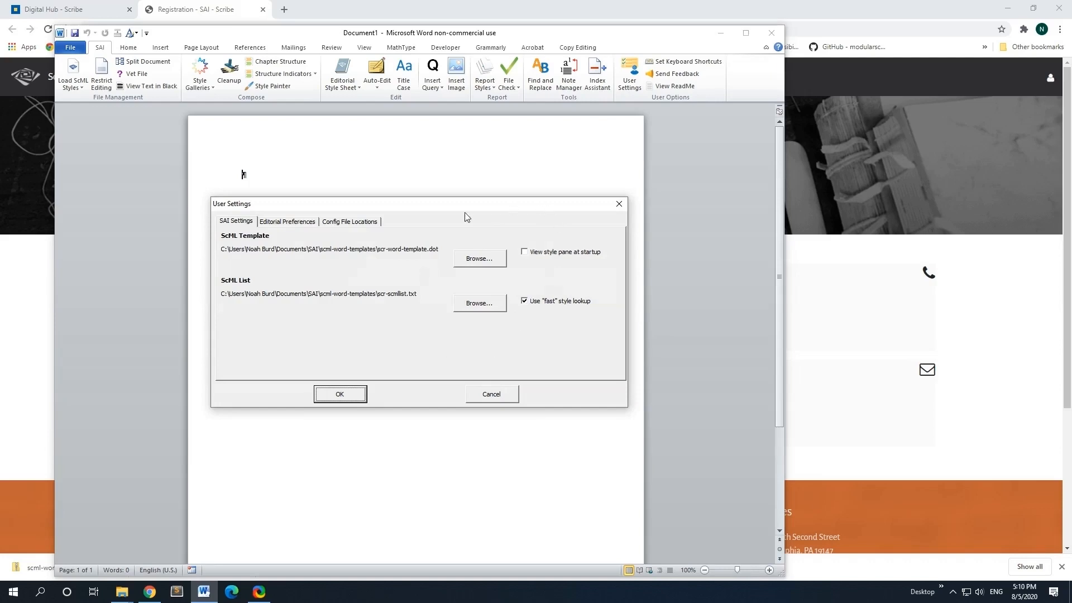
click(341, 393)
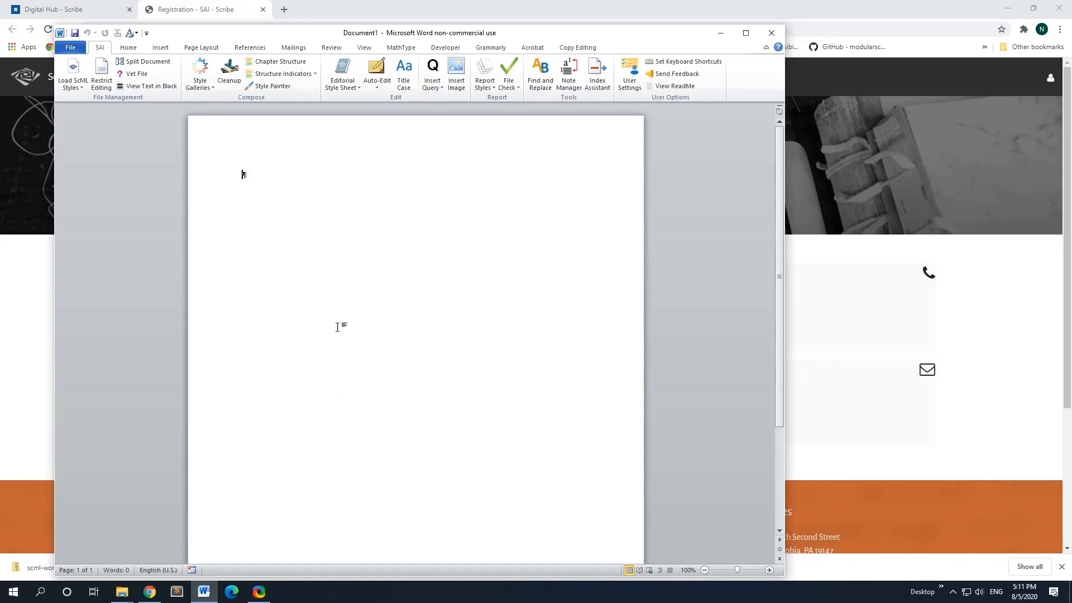
click(238, 11)
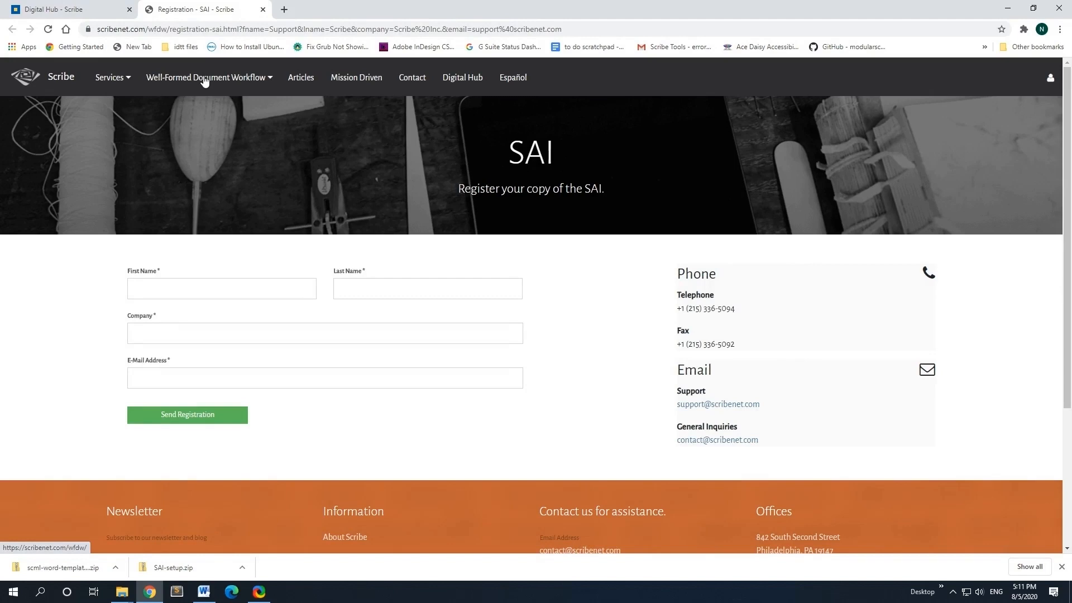
Step: Open the scribenet.com Well-Formed Document Workflow Updates page, then return to Word's Document1
click(61, 78)
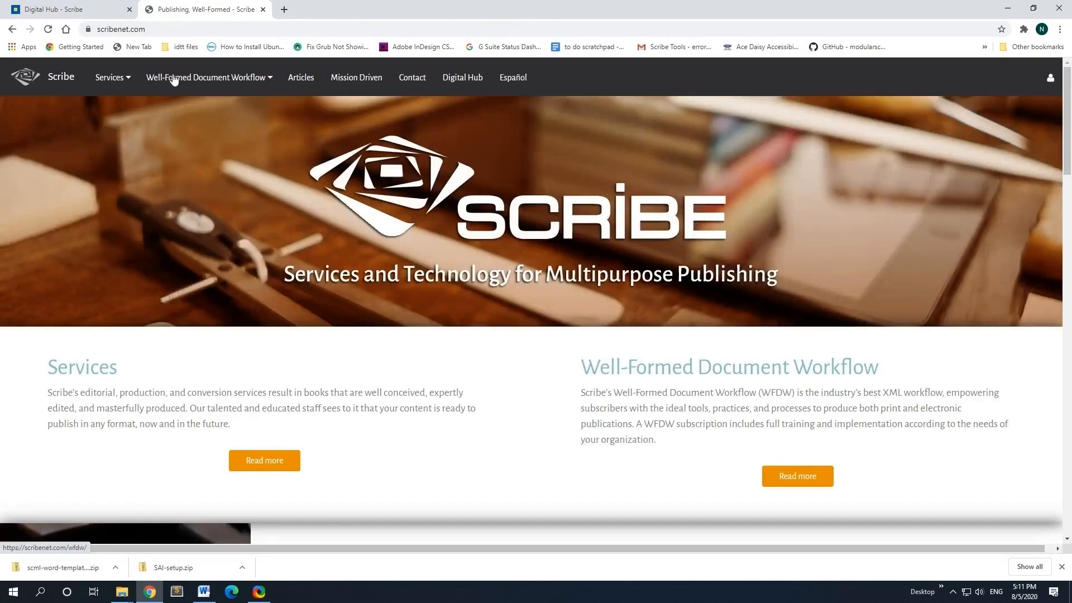
mouse_move(170, 79)
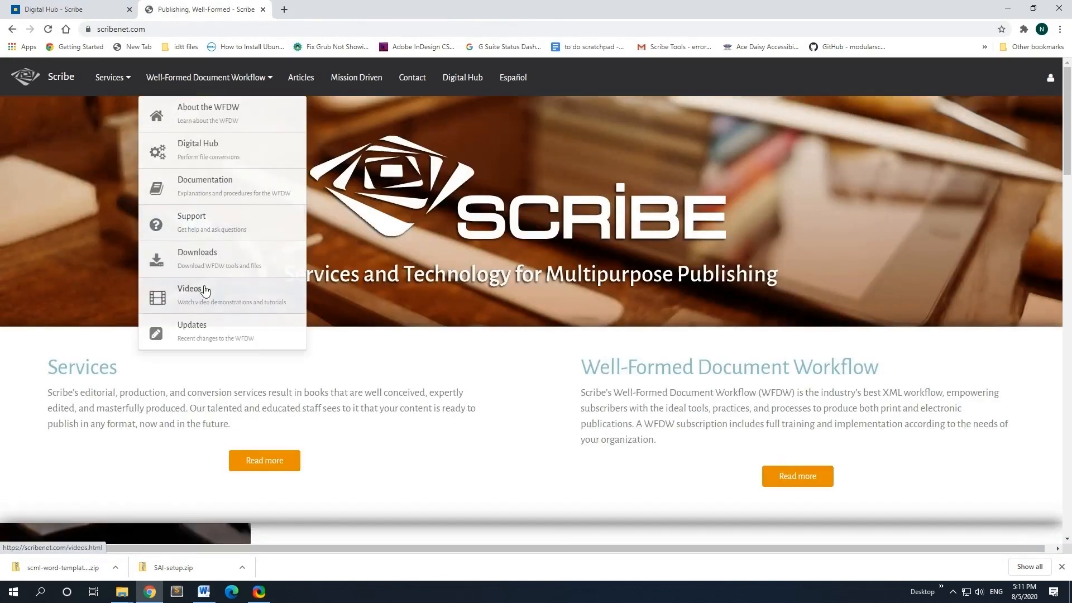
click(194, 330)
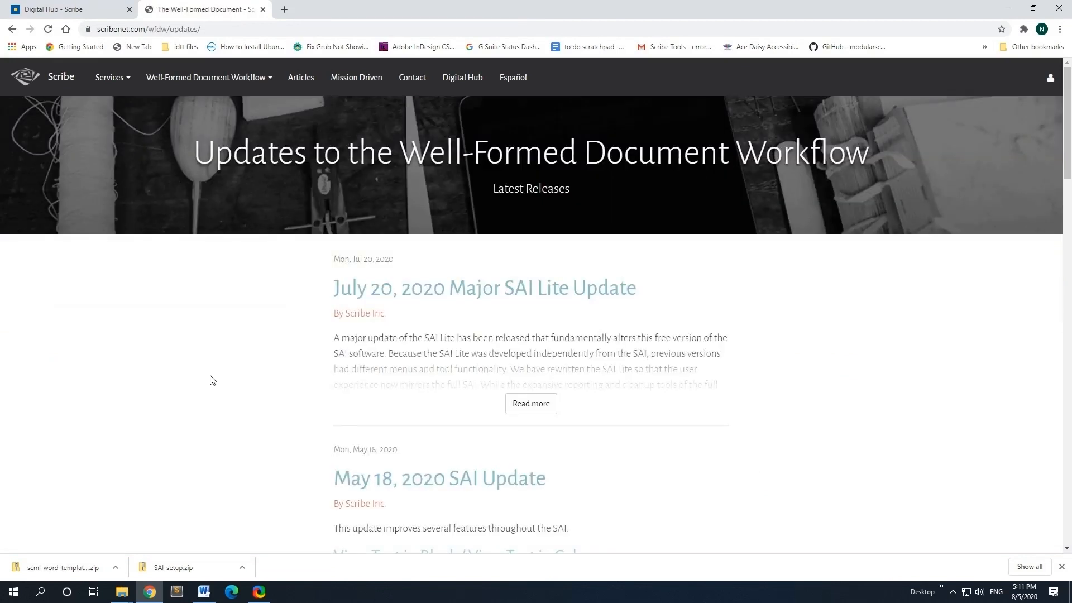
click(204, 591)
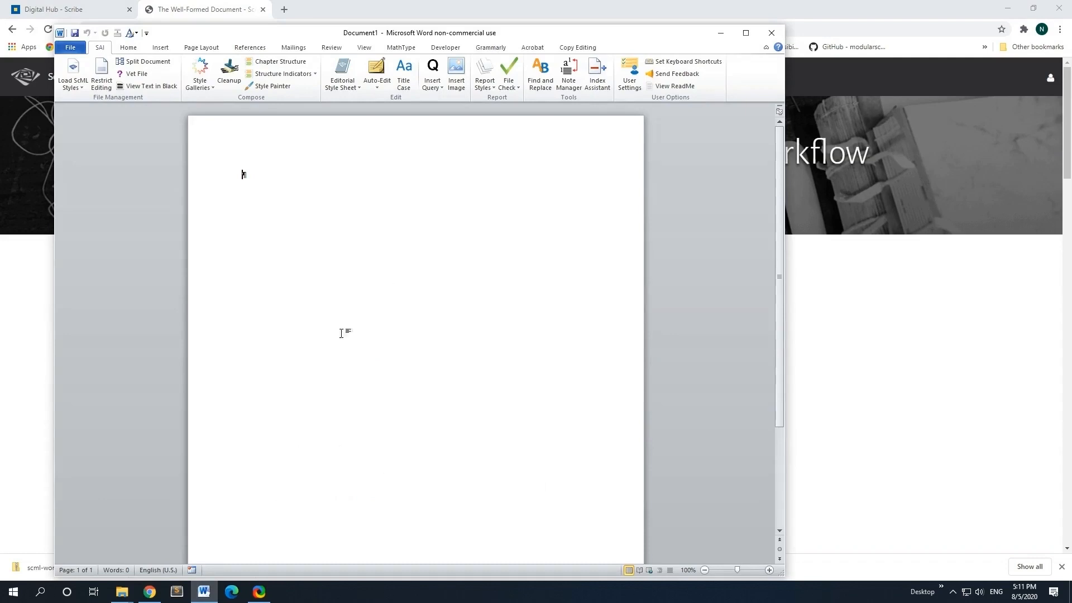
Step: From the SAI ReadMe, run Check Online For SAI Updates for version 3.3
click(686, 87)
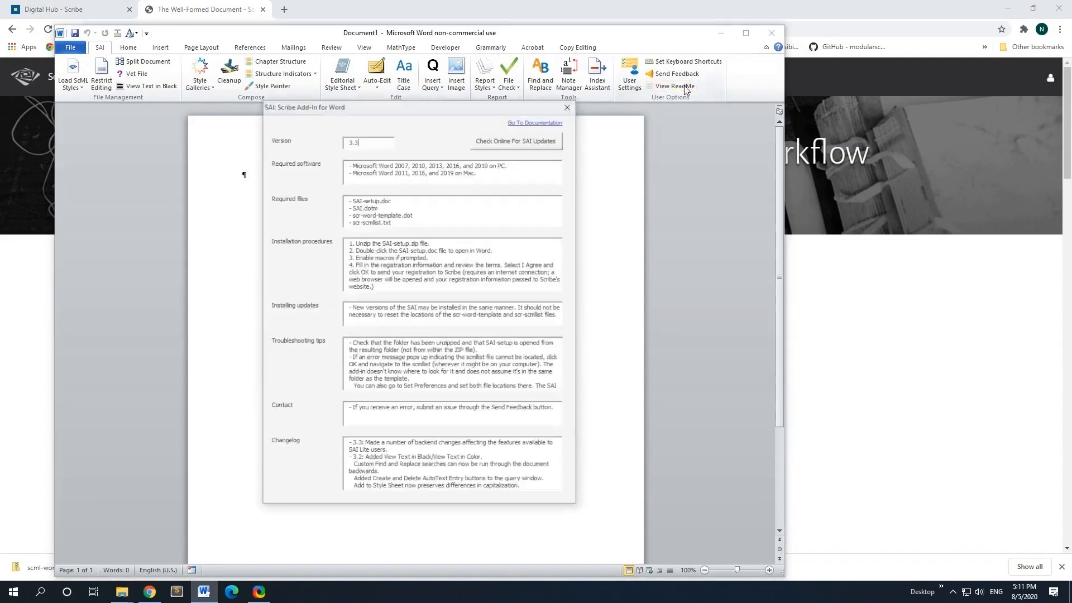
click(501, 142)
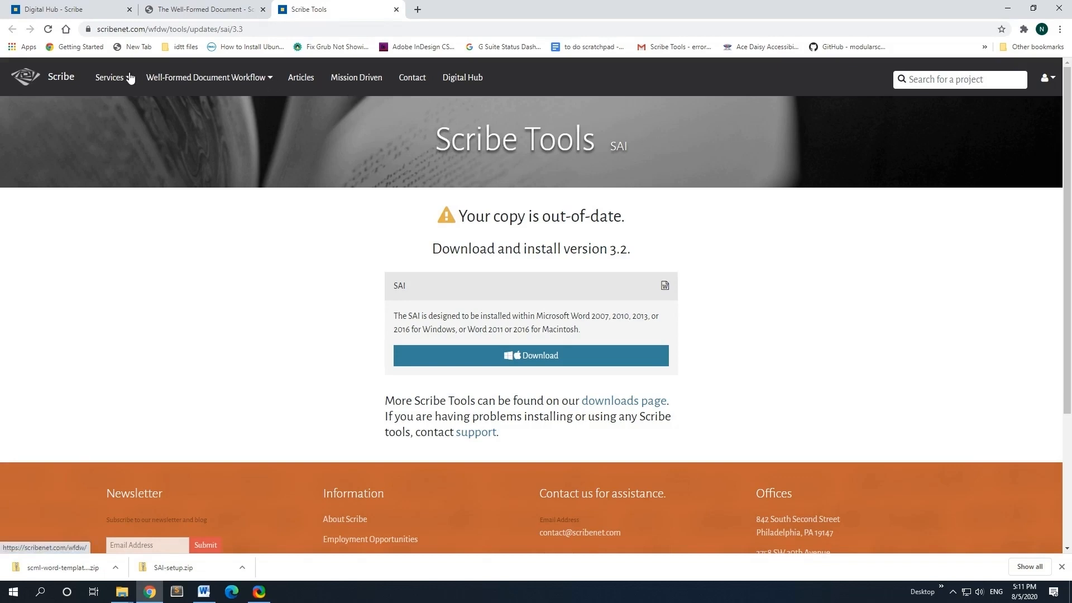
Step: Go to Downloads under the Well-Formed Document Workflow menu on scribenet.com
click(159, 79)
click(192, 254)
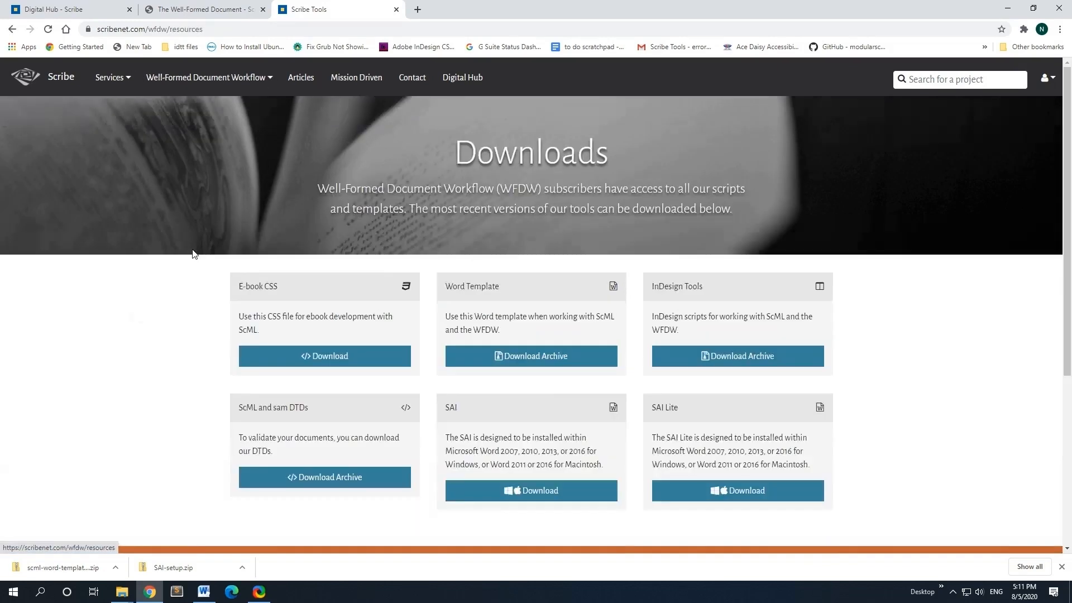